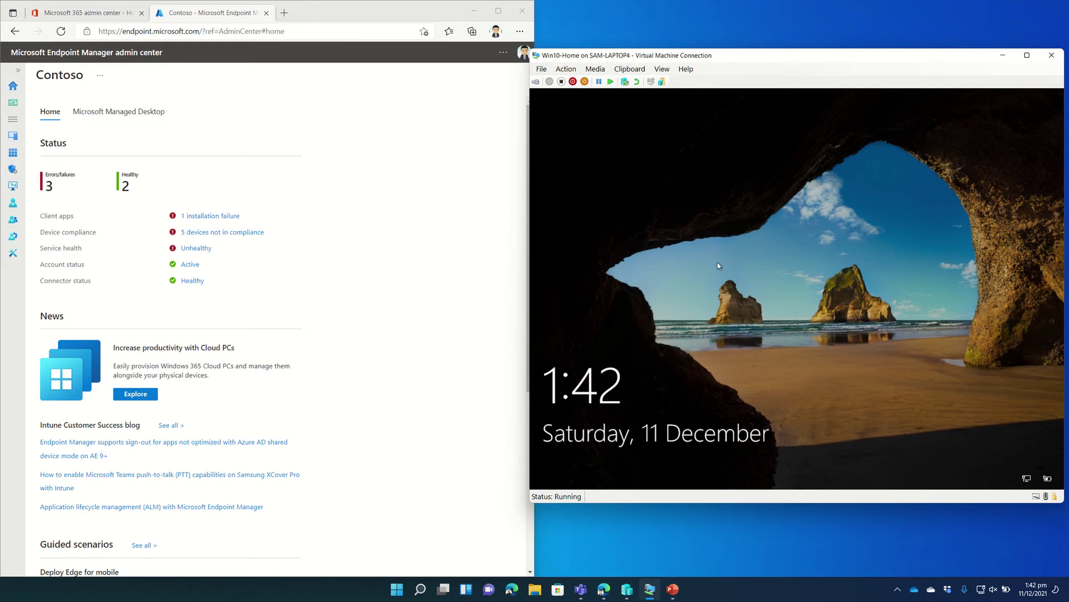
Sign in to the Windows 10 Home VM's local account with its password to reach the desktop.
{"action": "left_click", "coordinate": [728, 281]}
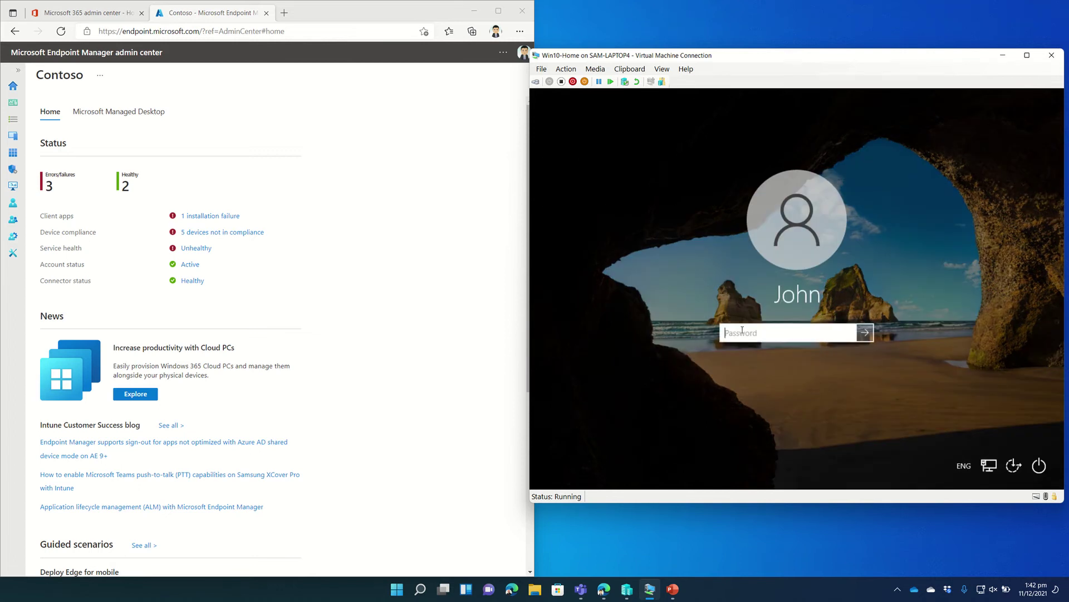
{"action": "type", "text": "********"}
{"action": "key", "text": "Return"}
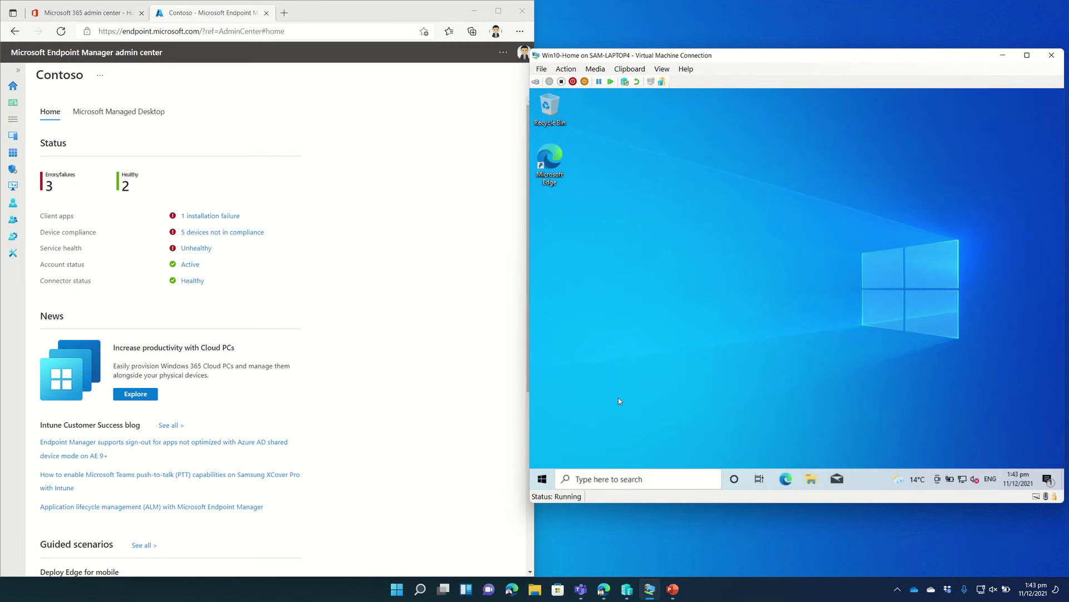
Check under Settings > System > About that the VM runs Windows 10 Home 21H2, then return to Settings home.
{"action": "key", "text": "super+i"}
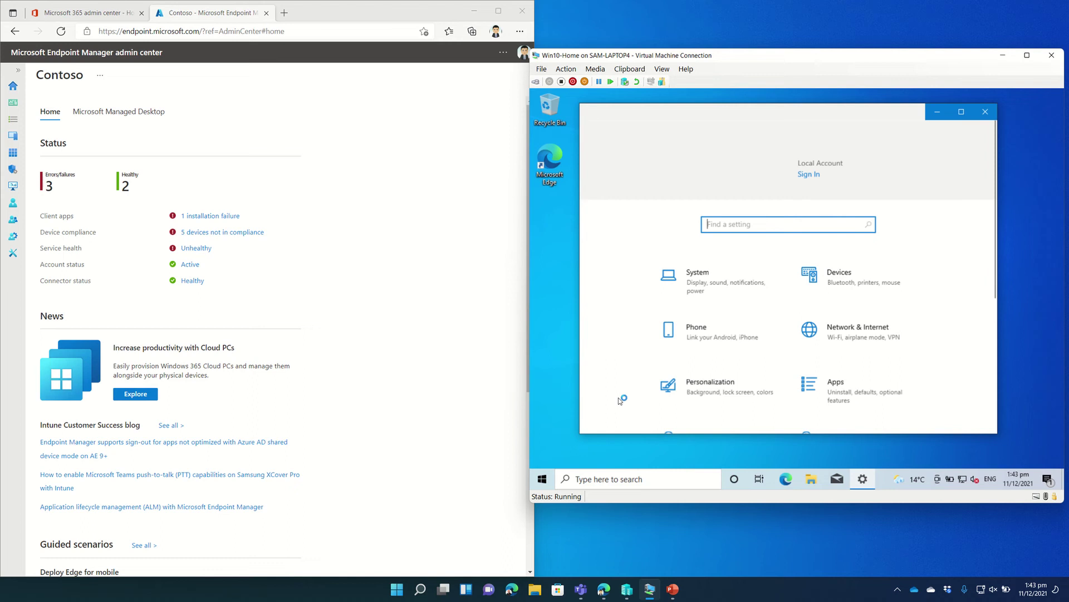
{"action": "left_click", "coordinate": [707, 279]}
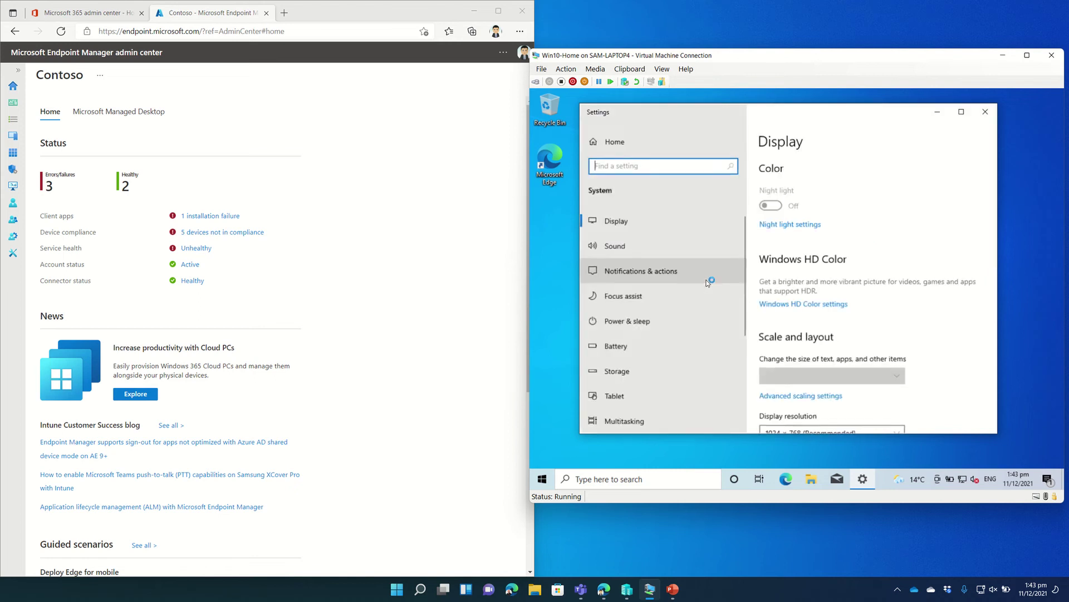
{"action": "scroll", "coordinate": [641, 301], "scroll_direction": "down", "scroll_amount": 5}
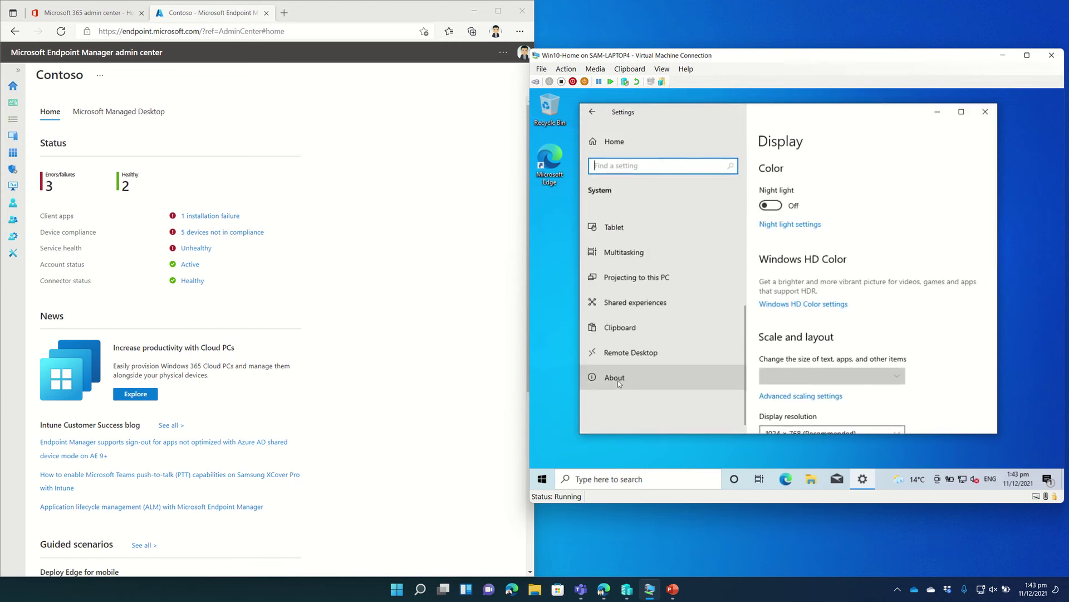
{"action": "left_click", "coordinate": [618, 378]}
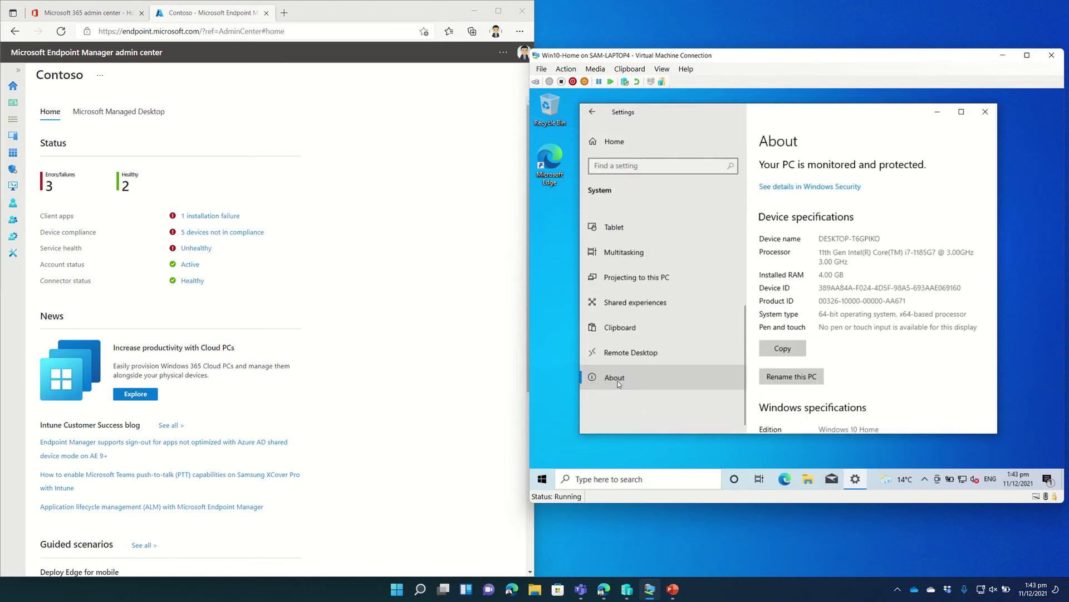
{"action": "scroll", "coordinate": [830, 326], "scroll_direction": "down", "scroll_amount": 3}
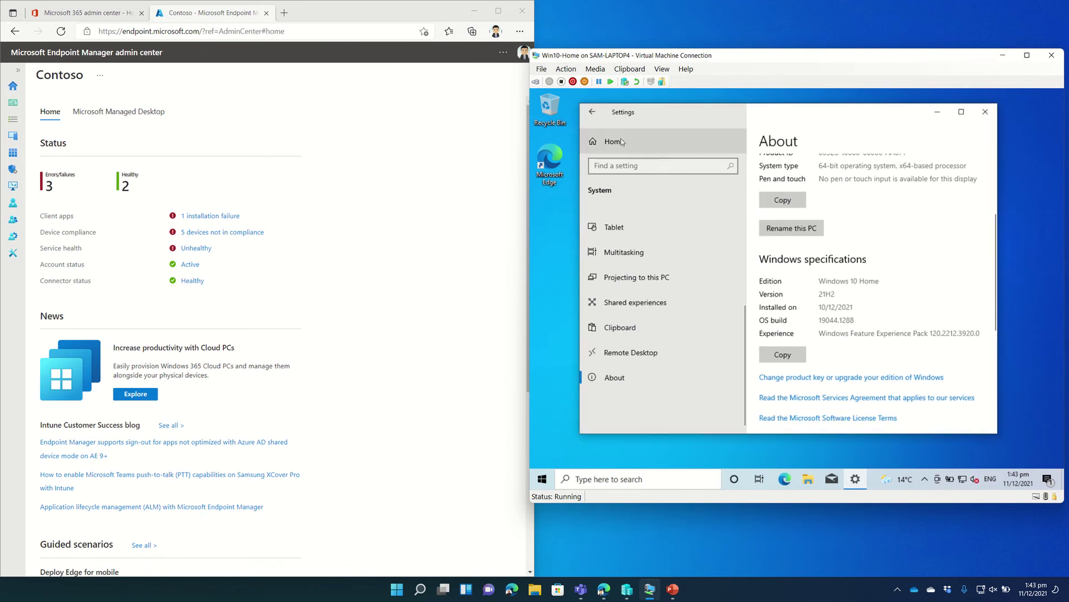
{"action": "left_click", "coordinate": [685, 142]}
{"action": "scroll", "coordinate": [664, 290], "scroll_direction": "down", "scroll_amount": 3}
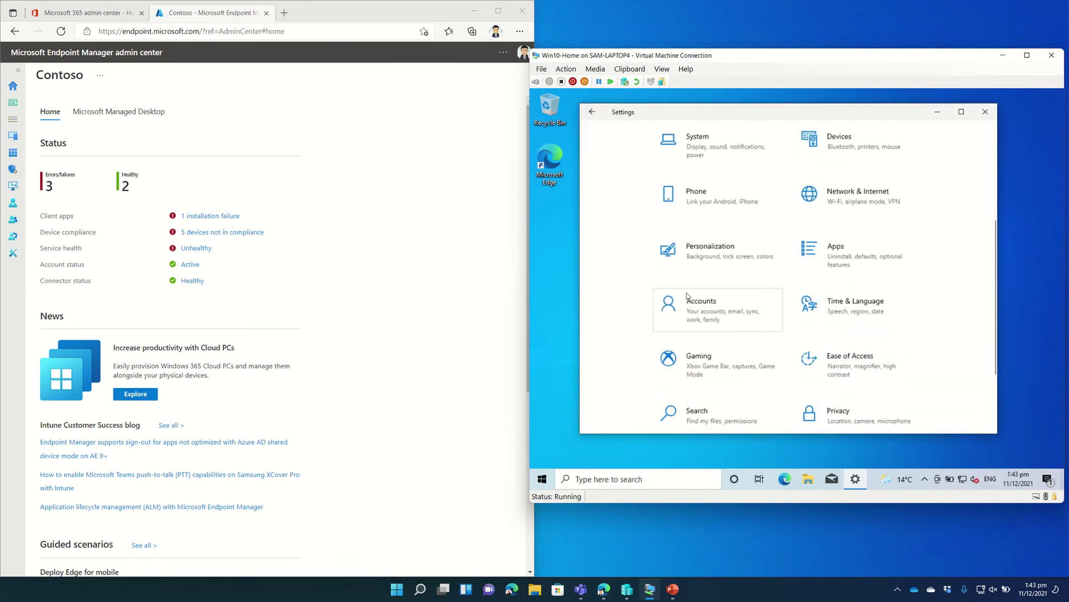
Go to Accounts > Access work or school and choose Connect to add a school account.
{"action": "left_click", "coordinate": [692, 296]}
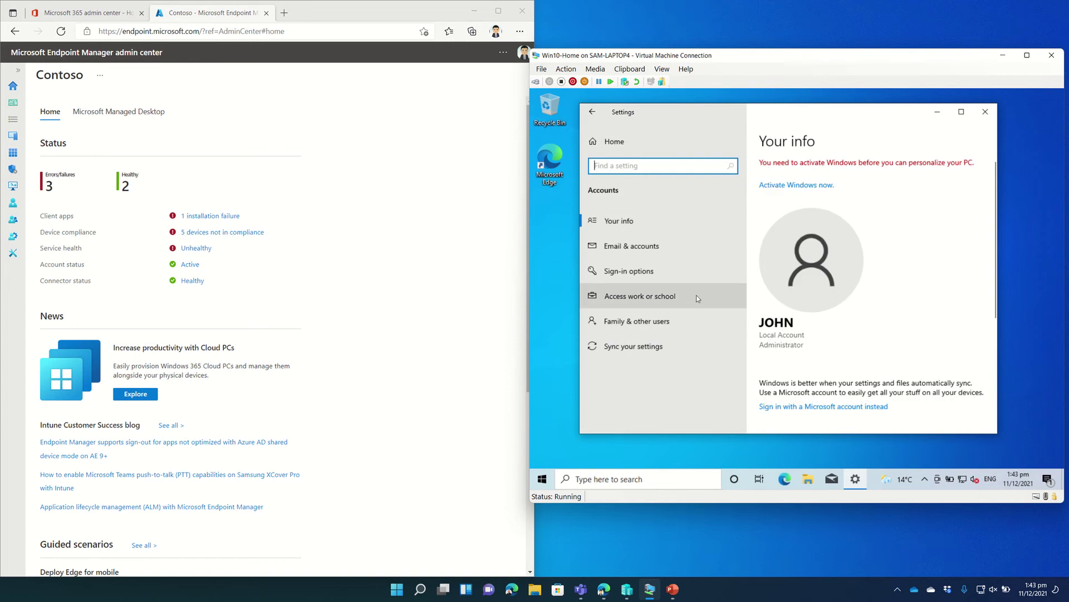
{"action": "left_click", "coordinate": [671, 301]}
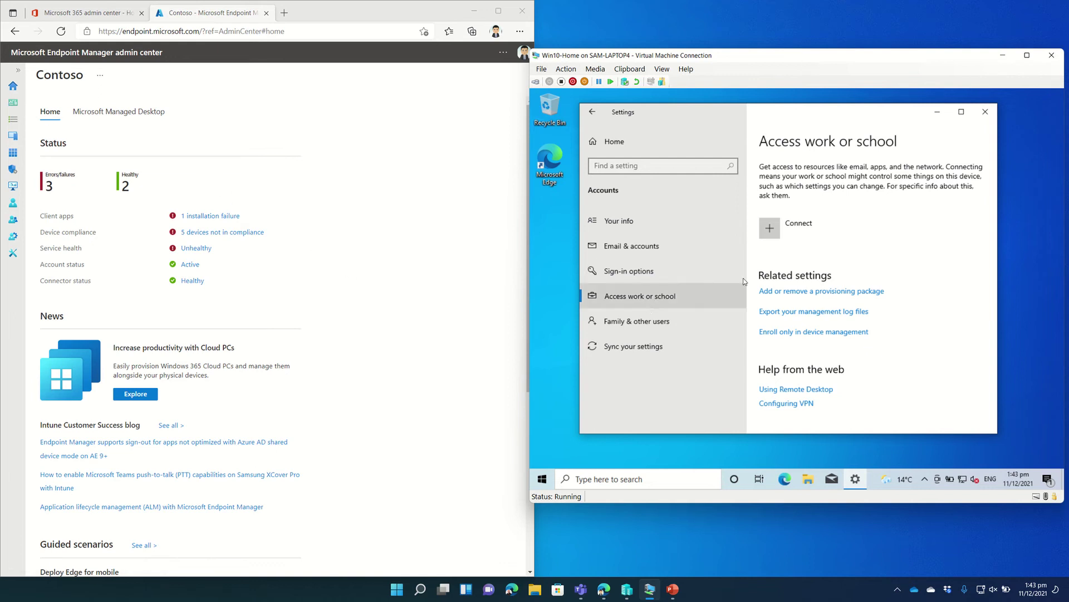
{"action": "left_click", "coordinate": [785, 233]}
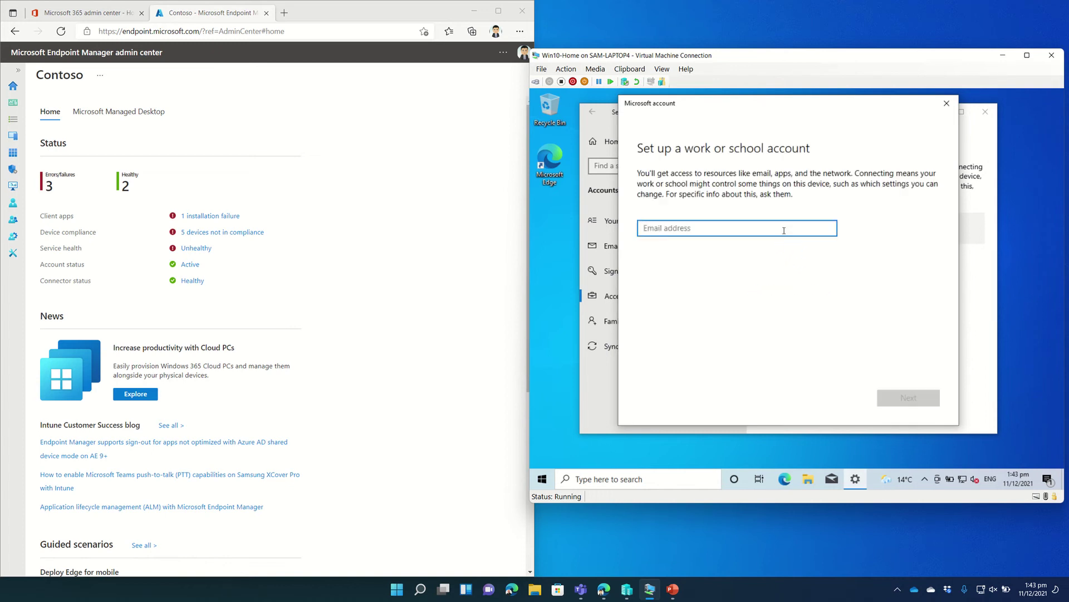
Sign in with the school account's e-mail address and password so the VM registers with the organisation.
{"action": "key", "text": "Return"}
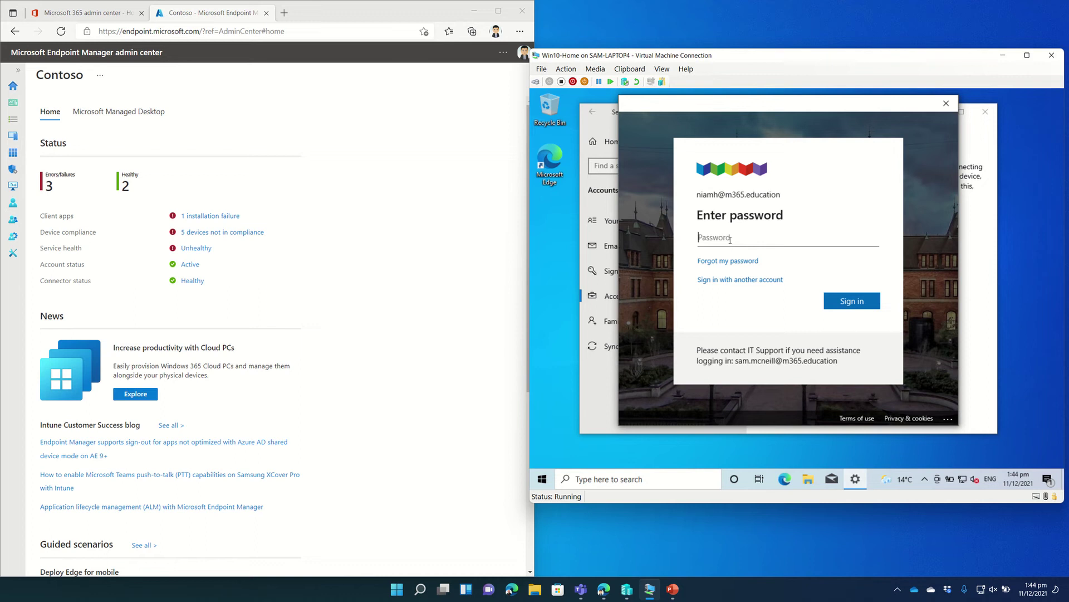
{"action": "type", "text": "••••••••"}
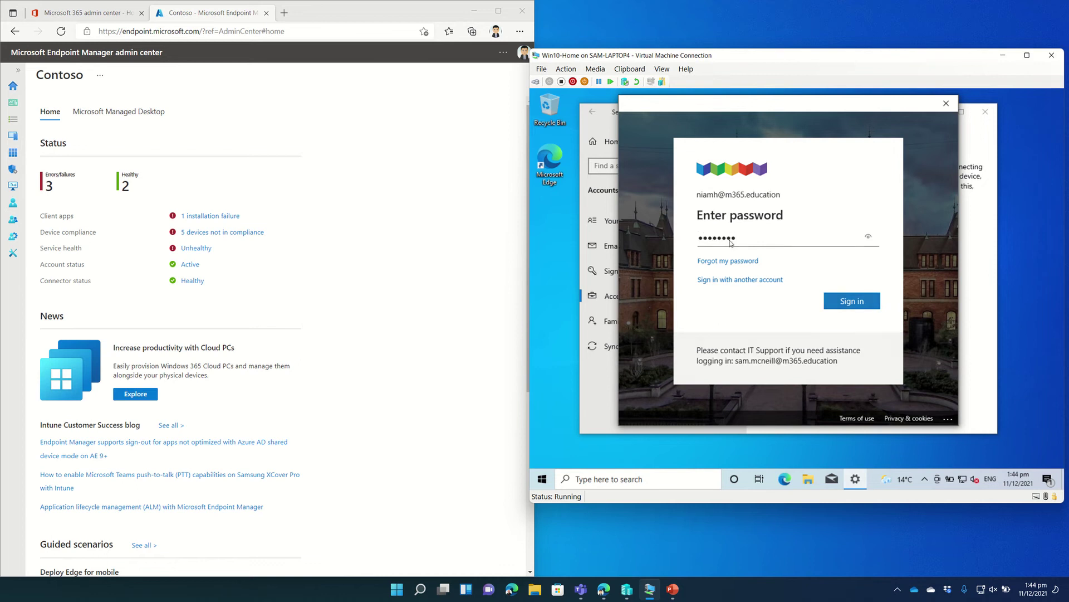
{"action": "key", "text": "Return"}
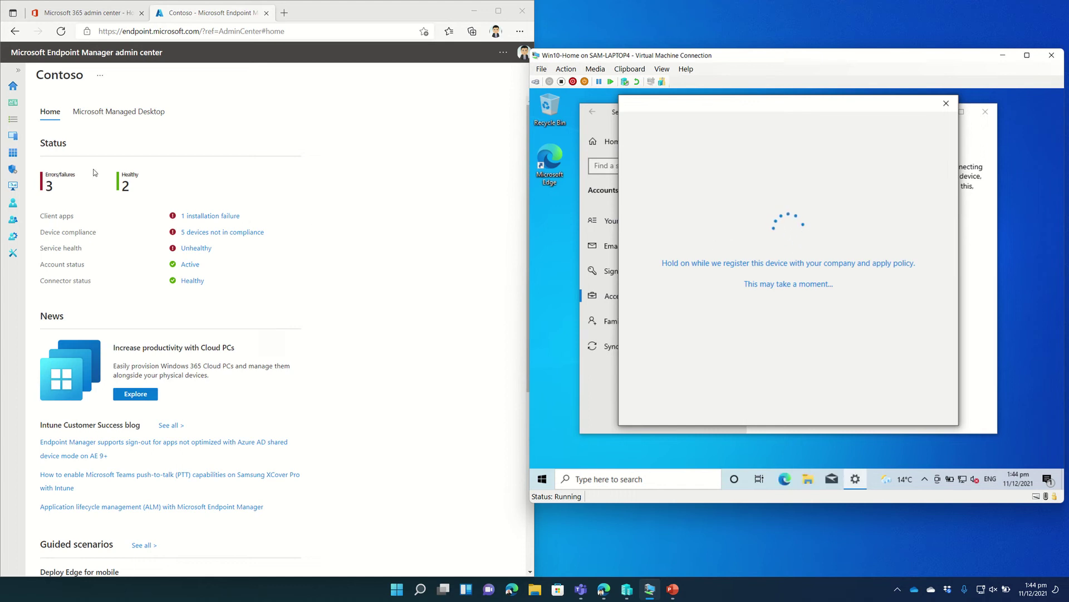
Navigate to Devices > Windows > Configuration profiles and open Edition Upgrade Policy's Properties.
{"action": "left_click", "coordinate": [19, 71]}
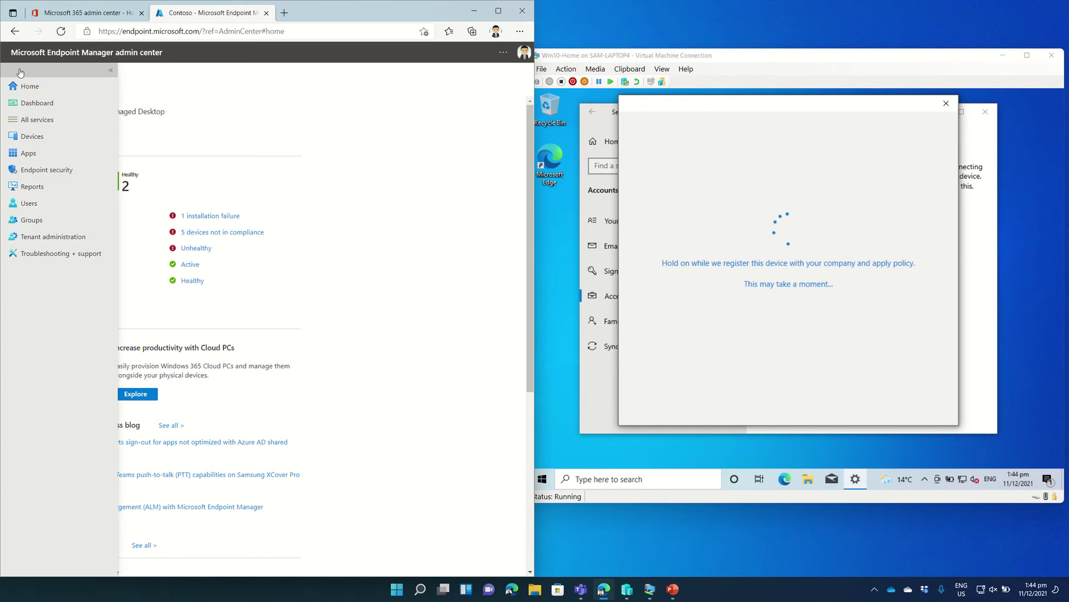
{"action": "left_click", "coordinate": [38, 139]}
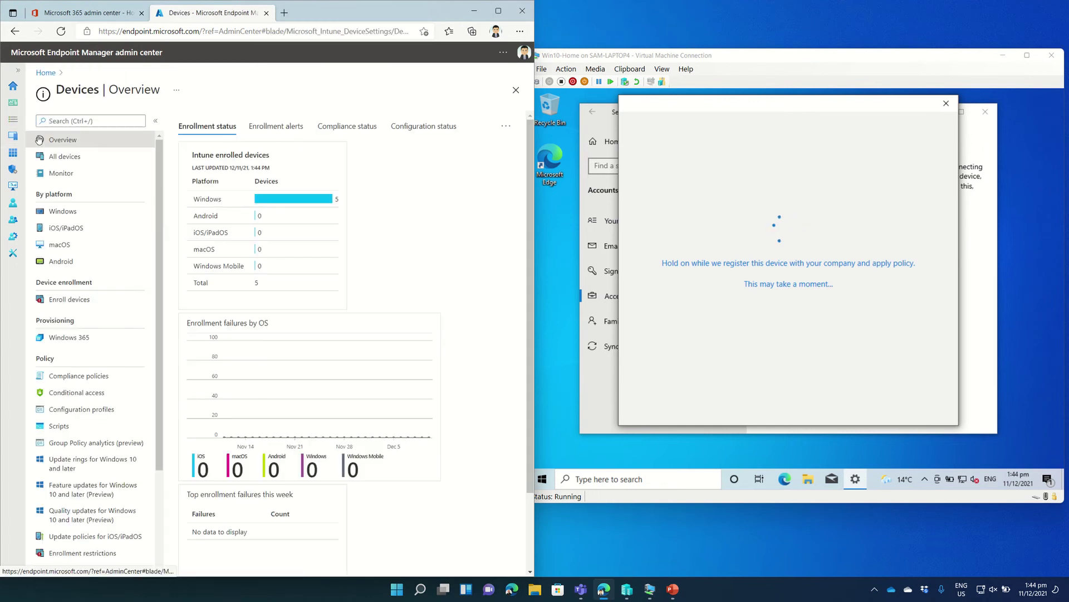
{"action": "left_click", "coordinate": [54, 211]}
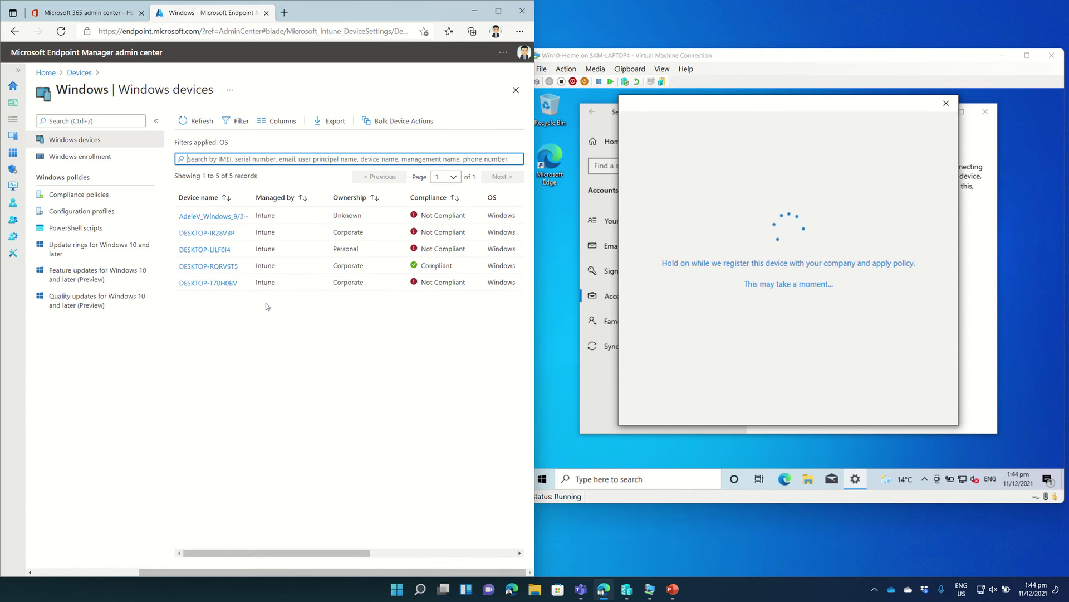
{"action": "left_click", "coordinate": [103, 218]}
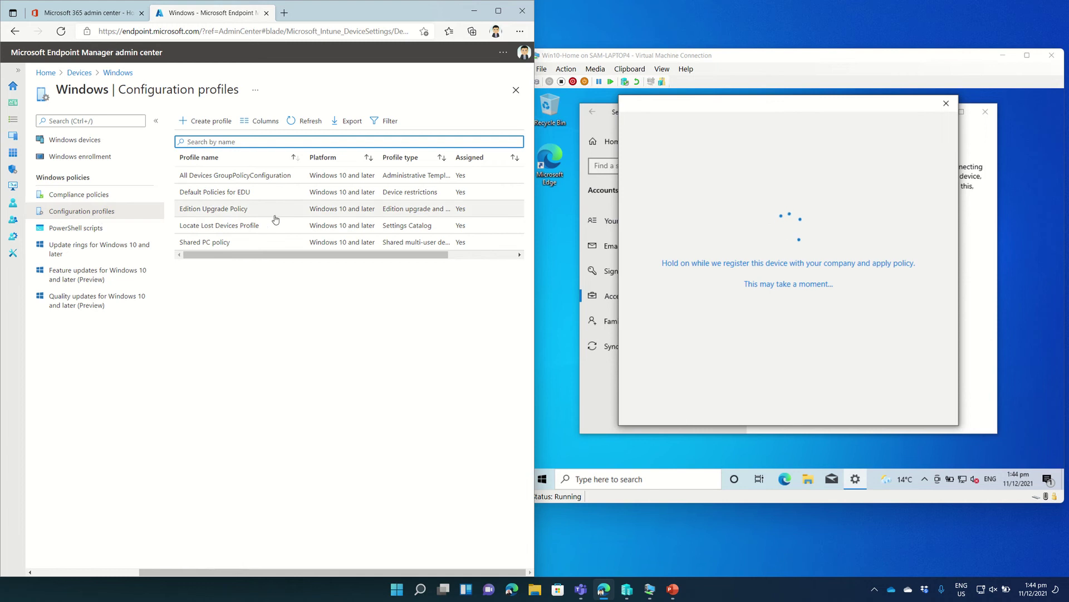
{"action": "left_click", "coordinate": [241, 213]}
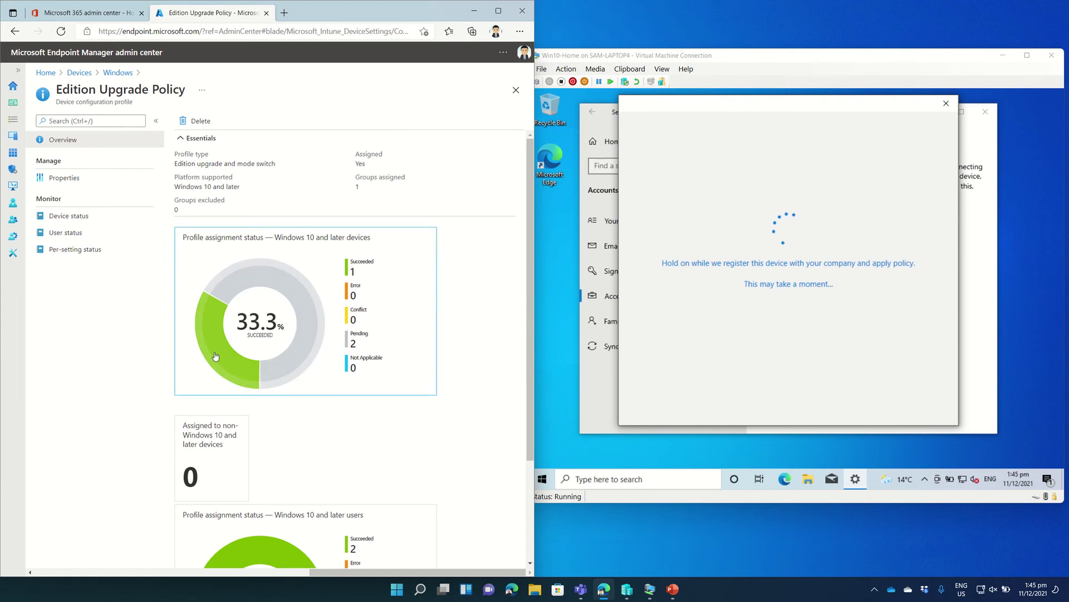
{"action": "scroll", "coordinate": [259, 406], "scroll_direction": "down", "scroll_amount": 1}
{"action": "scroll", "coordinate": [260, 406], "scroll_direction": "down", "scroll_amount": 1}
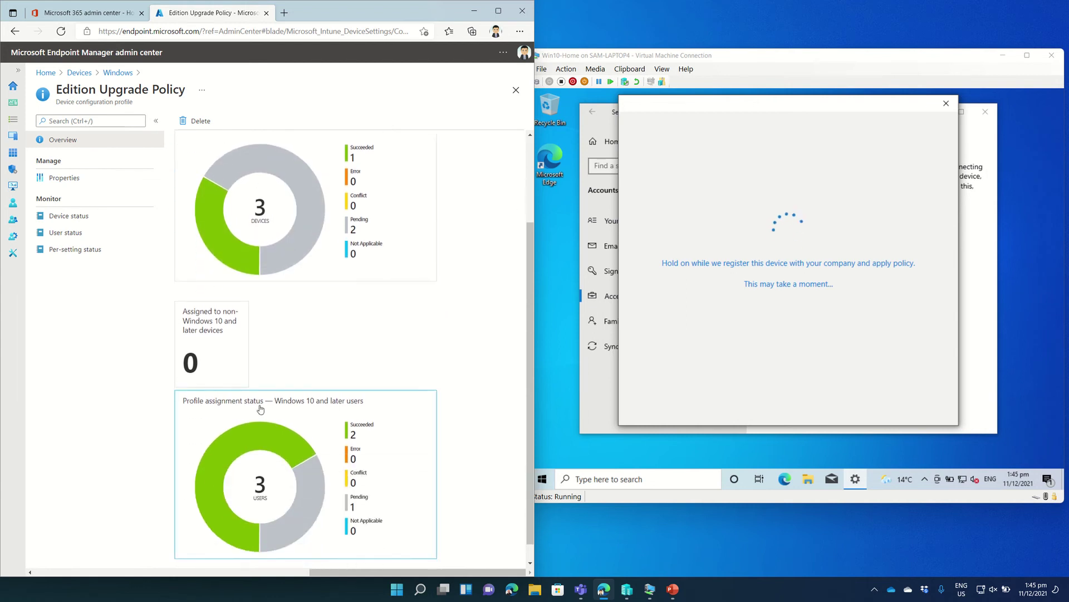
{"action": "scroll", "coordinate": [242, 383], "scroll_direction": "up", "scroll_amount": 2}
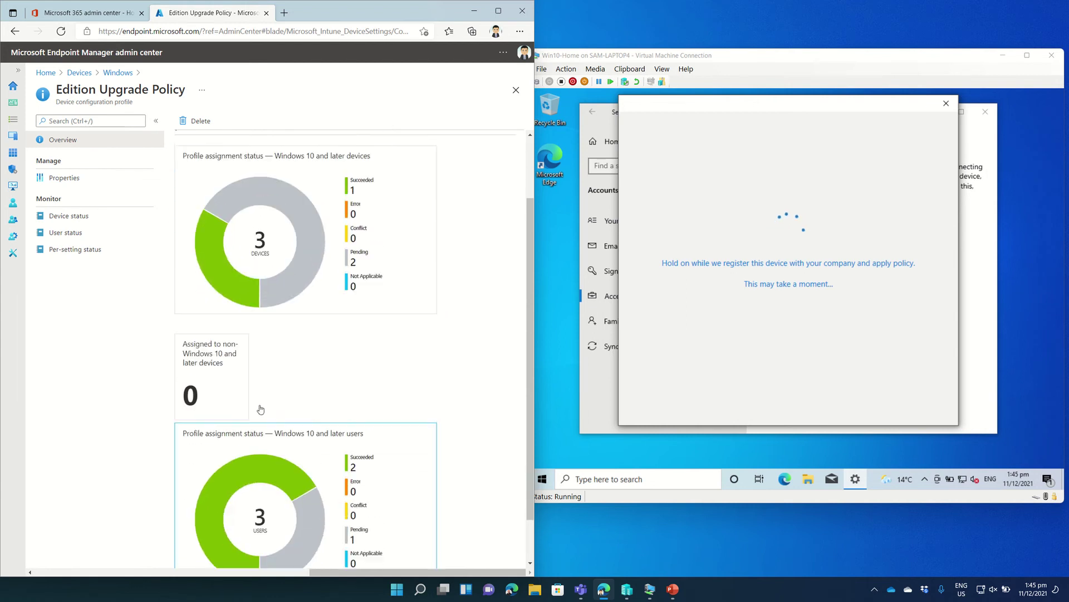
{"action": "left_click", "coordinate": [64, 178]}
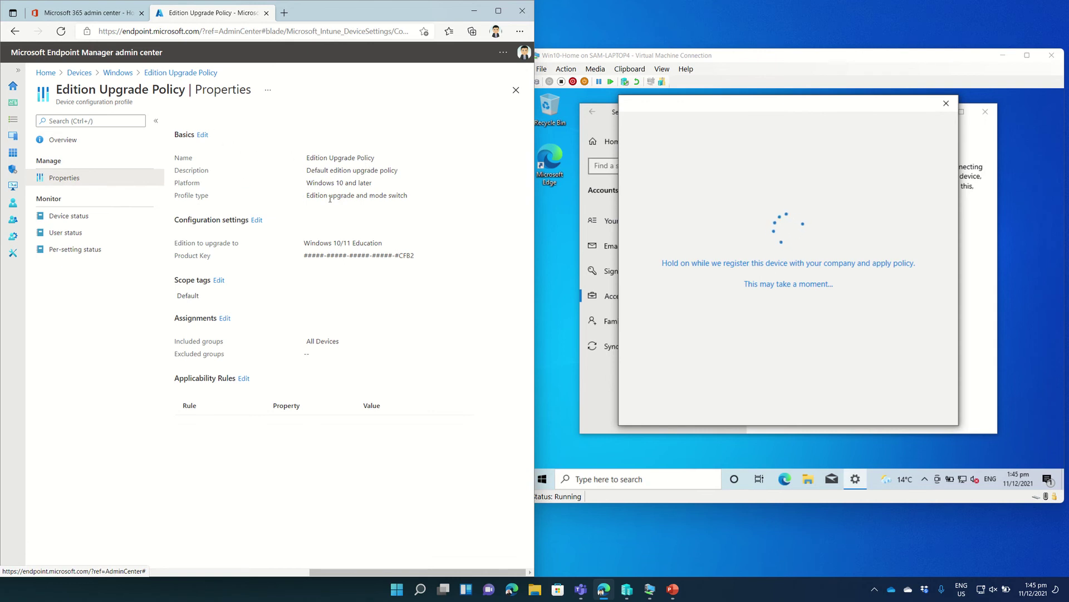
Edit the configuration settings, keeping Windows 10/11 Education as the Edition Upgrade target.
{"action": "left_click", "coordinate": [258, 222]}
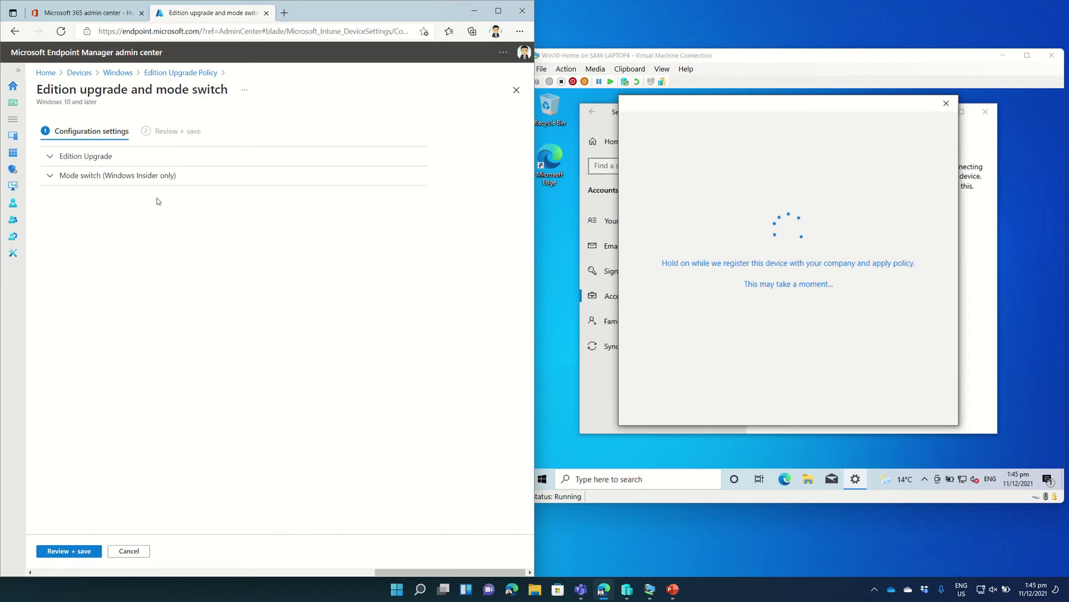
{"action": "left_click", "coordinate": [84, 159]}
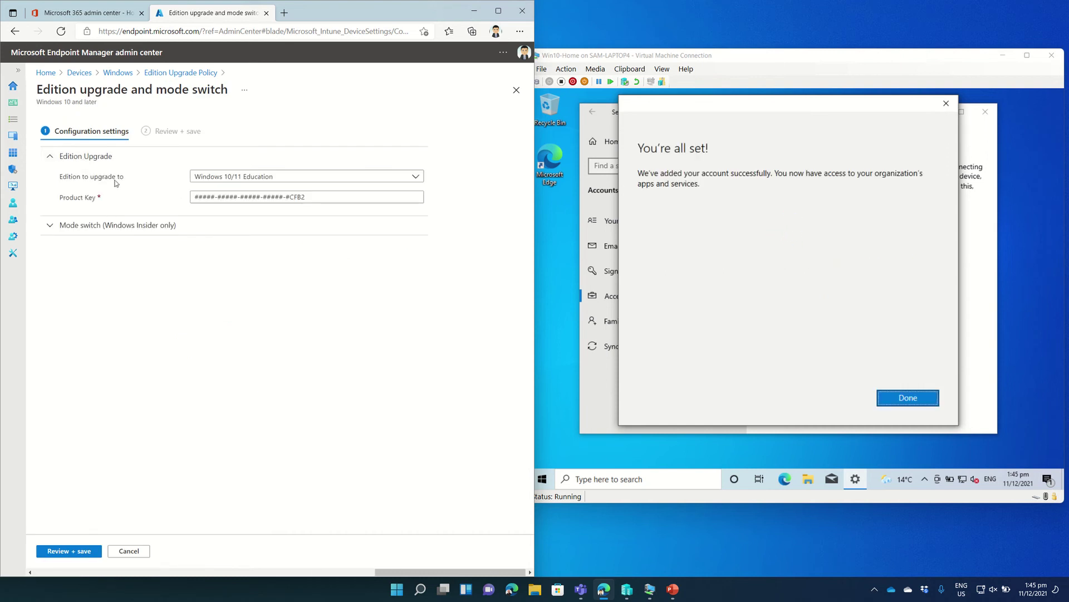
{"action": "left_click", "coordinate": [290, 178]}
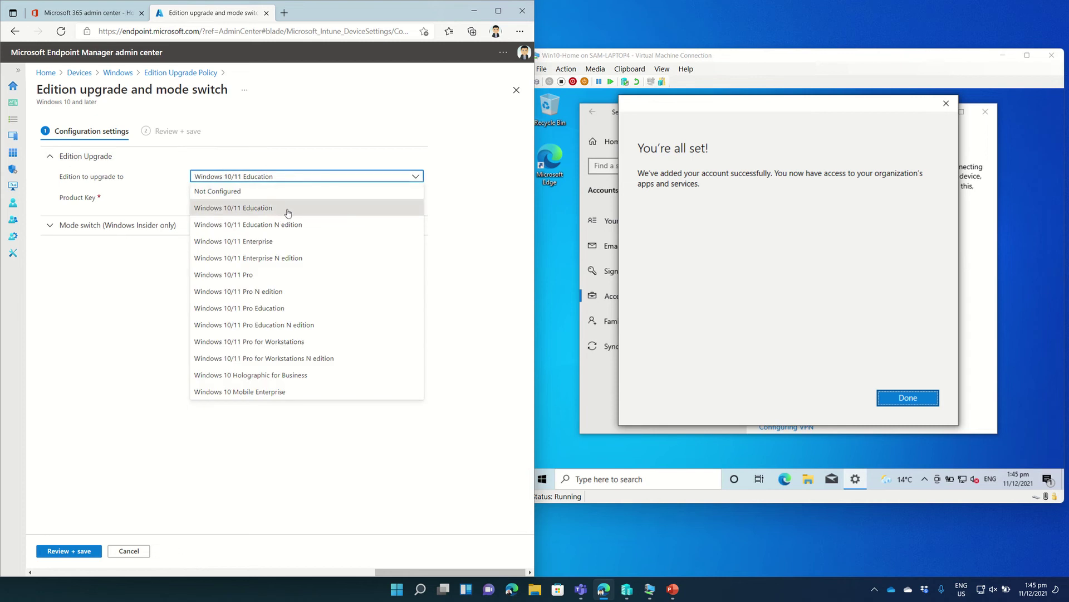
{"action": "left_click", "coordinate": [288, 213]}
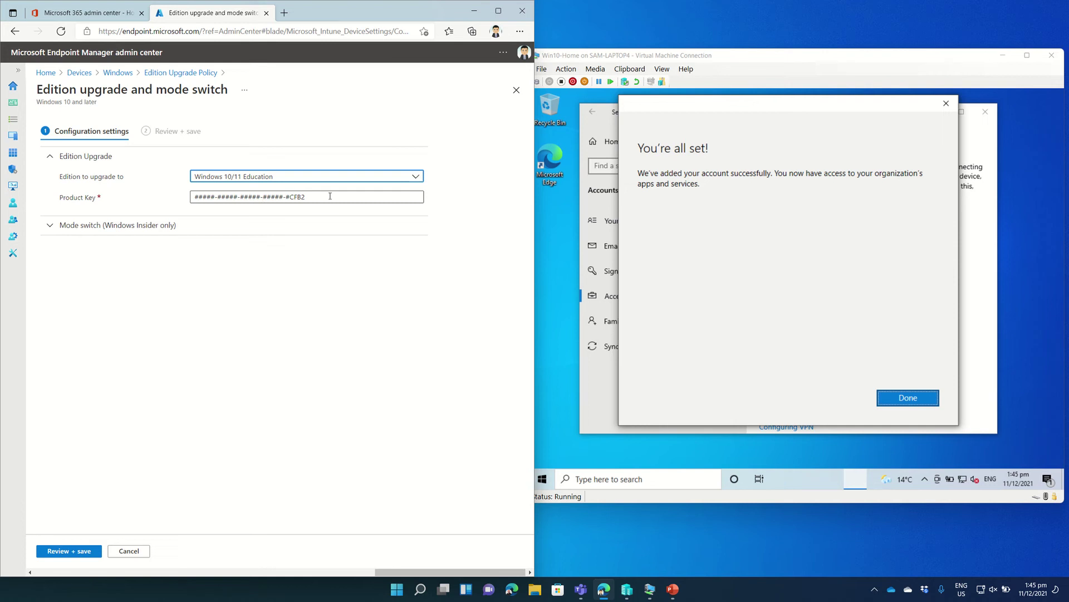
Review the Mode switch options, leaving Switch out of S mode at No Configuration.
{"action": "left_click", "coordinate": [97, 229]}
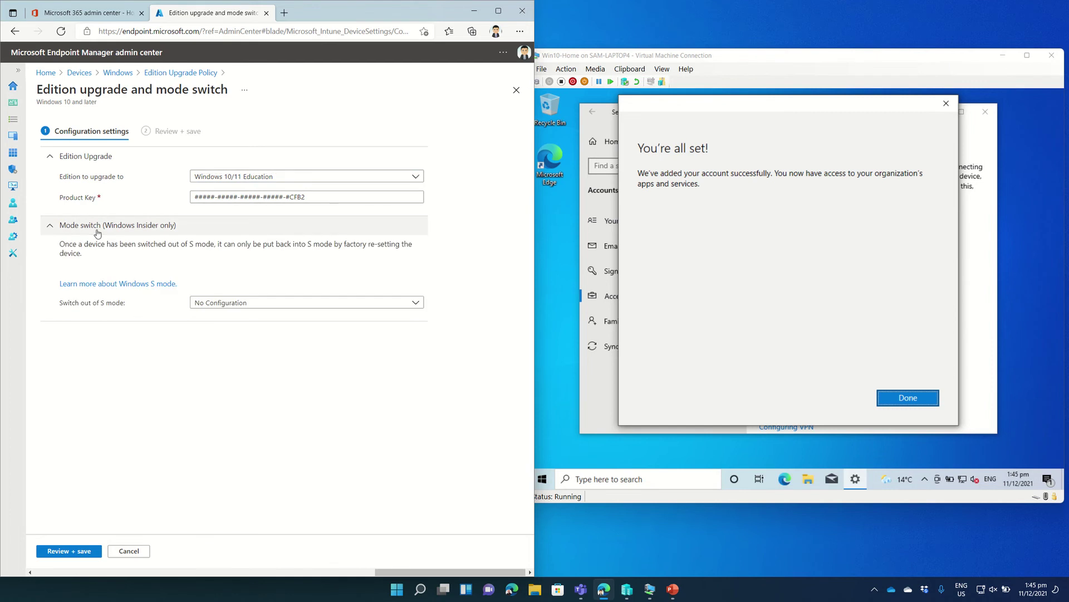
{"action": "left_click", "coordinate": [293, 306]}
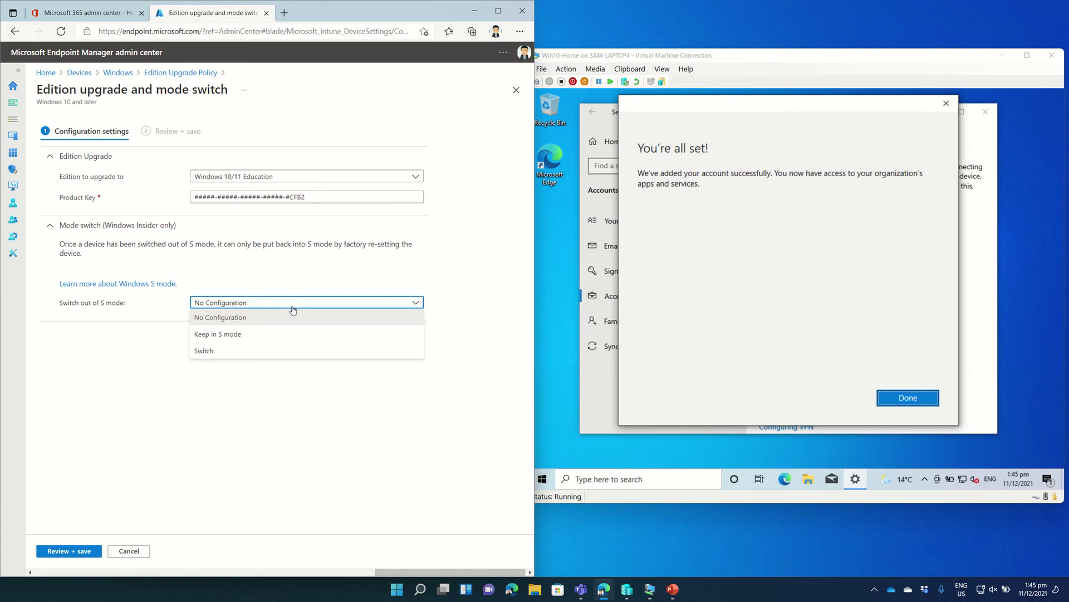
{"action": "left_click", "coordinate": [294, 310]}
Finish adding the school account, open its Managed by Contoso info, and start a device sync.
{"action": "left_click", "coordinate": [909, 401]}
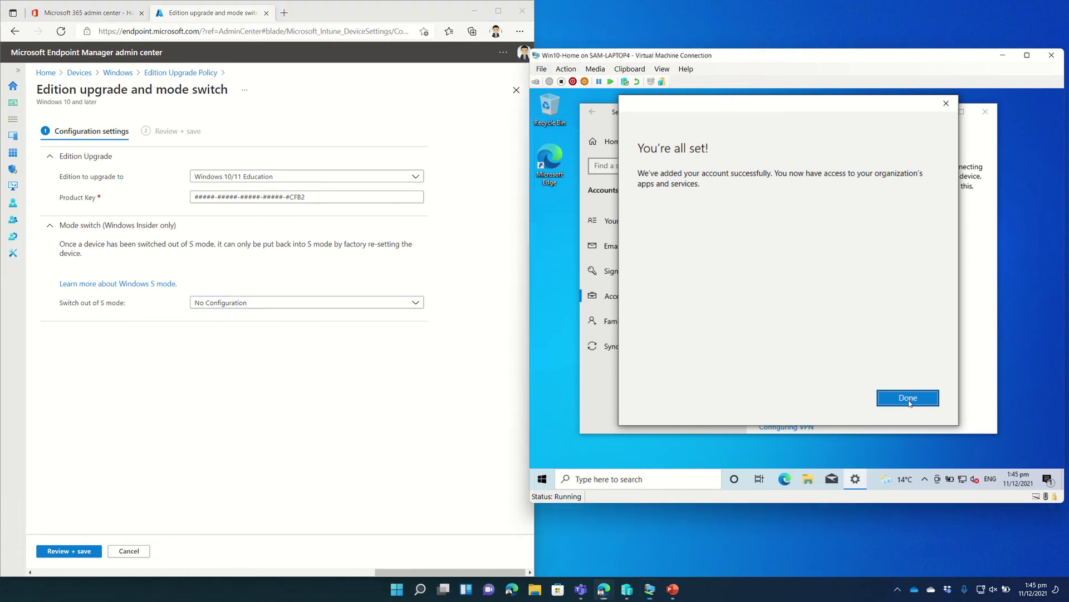
{"action": "left_click", "coordinate": [908, 398]}
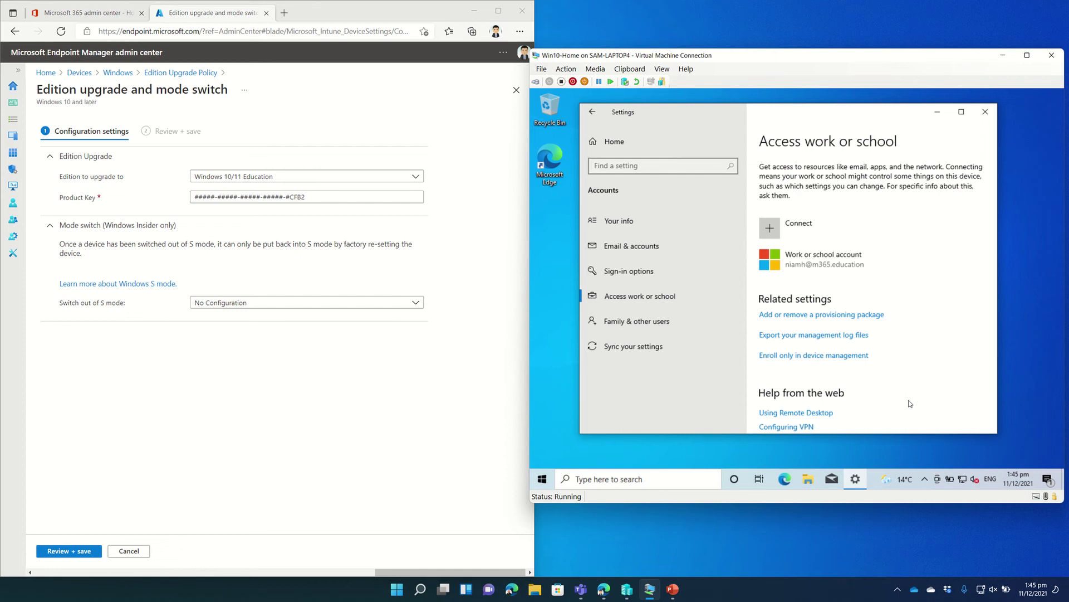
{"action": "left_click", "coordinate": [846, 266]}
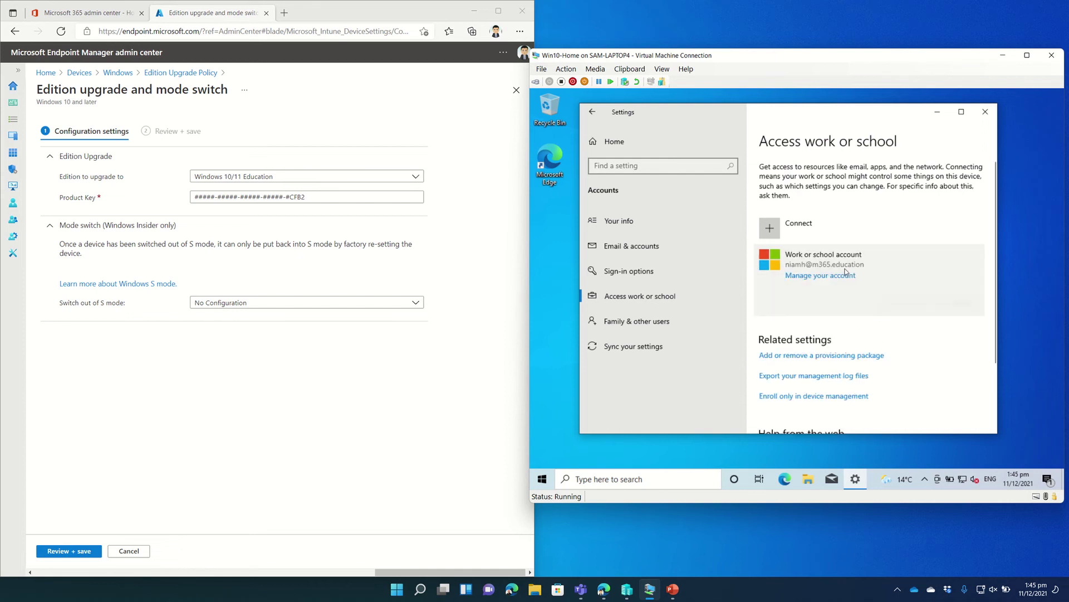
{"action": "left_click", "coordinate": [899, 303]}
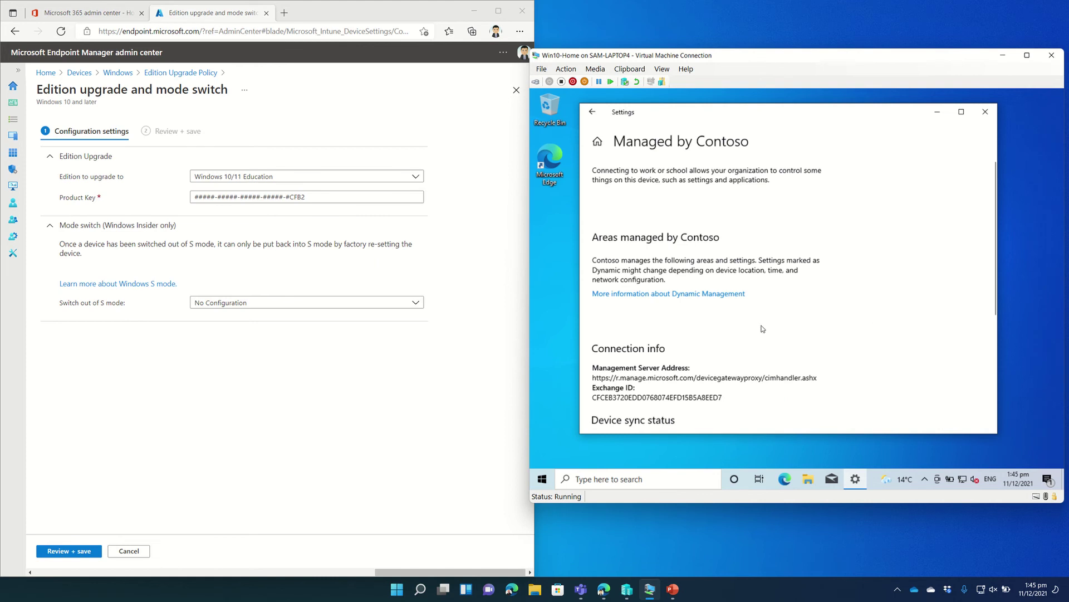
{"action": "scroll", "coordinate": [762, 329], "scroll_direction": "down", "scroll_amount": 1}
{"action": "scroll", "coordinate": [762, 329], "scroll_direction": "down", "scroll_amount": 2}
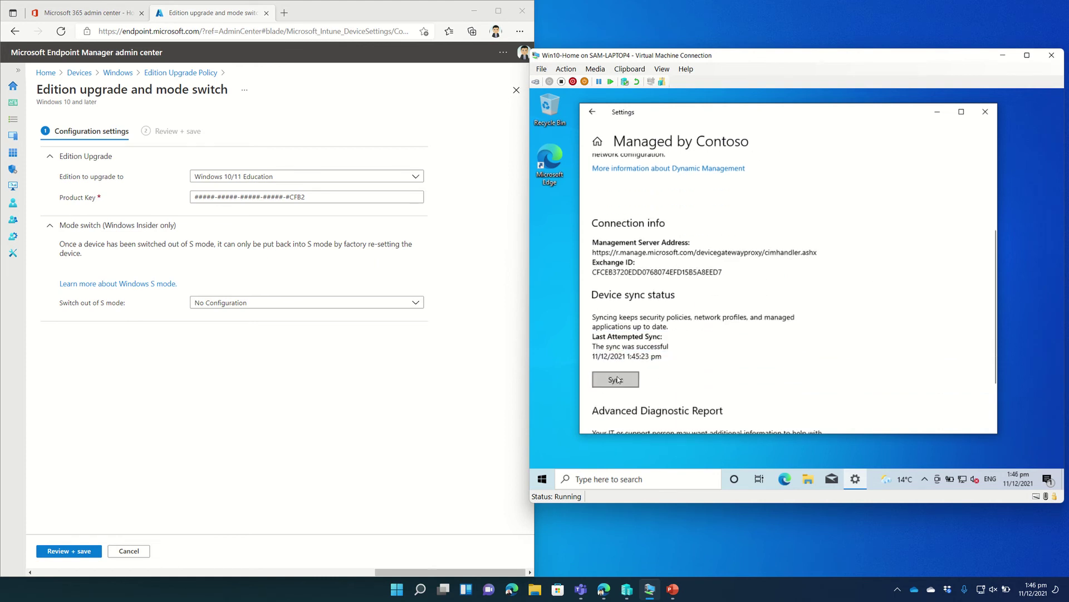
{"action": "left_click", "coordinate": [616, 380]}
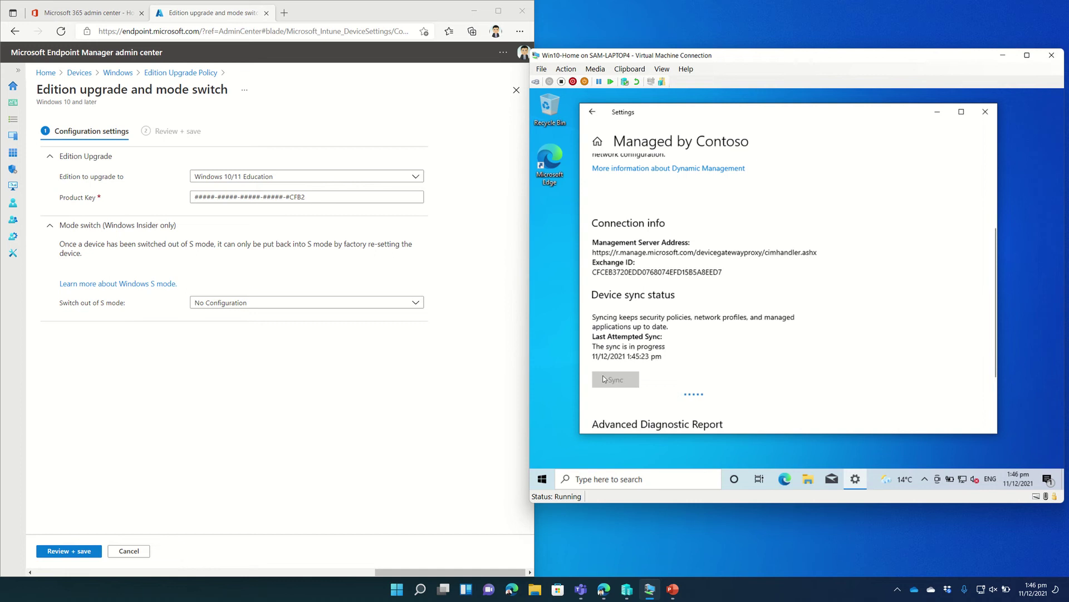
Browse the VM's Start menu app list, then close it back to Settings.
{"action": "left_click", "coordinate": [541, 478]}
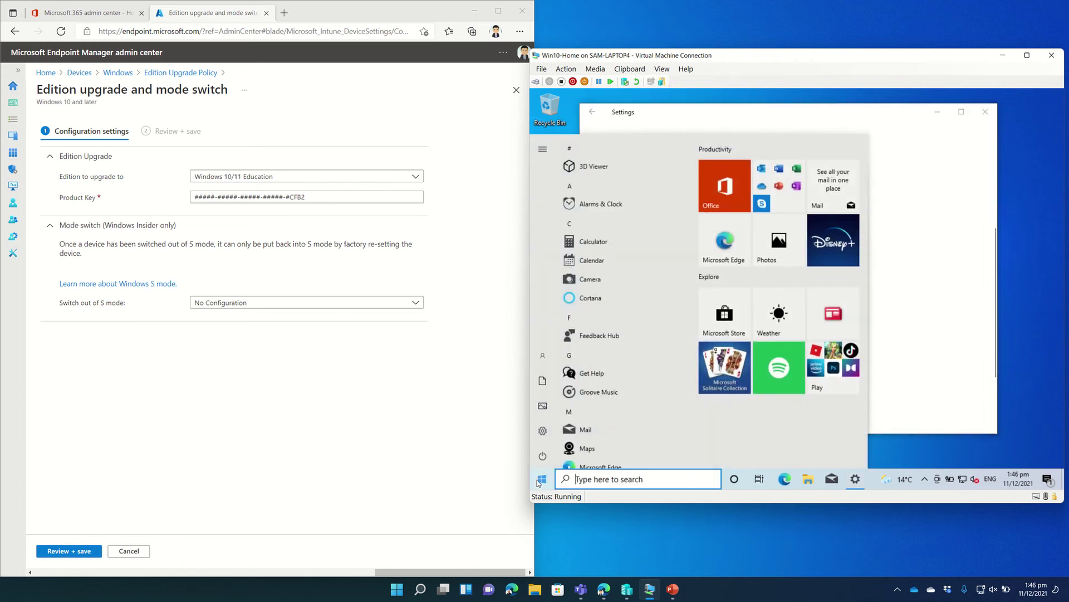
{"action": "scroll", "coordinate": [579, 412], "scroll_direction": "down", "scroll_amount": 3}
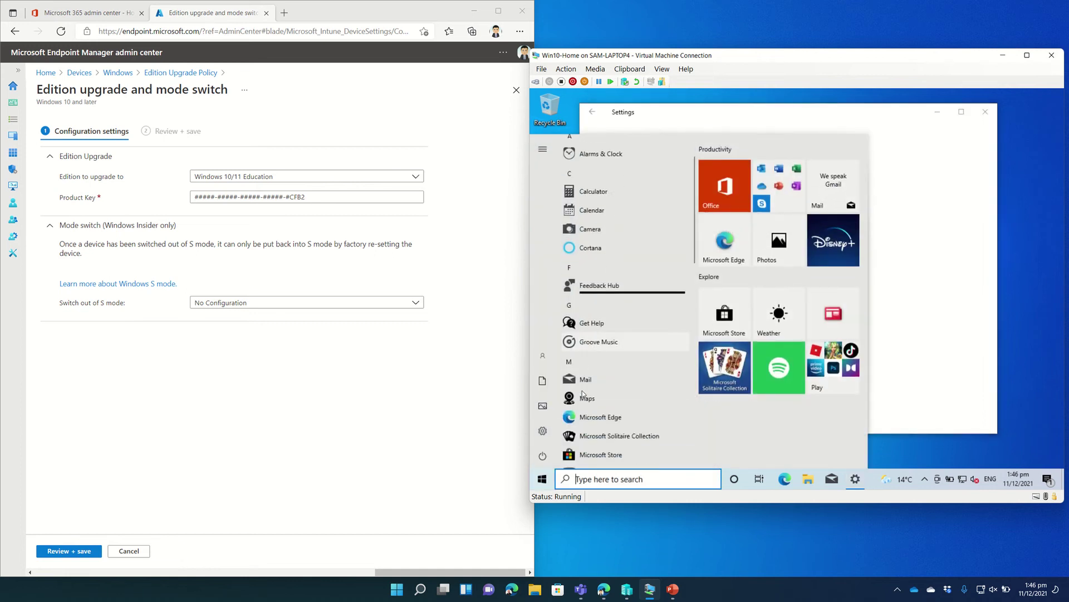
{"action": "scroll", "coordinate": [583, 393], "scroll_direction": "down", "scroll_amount": 6}
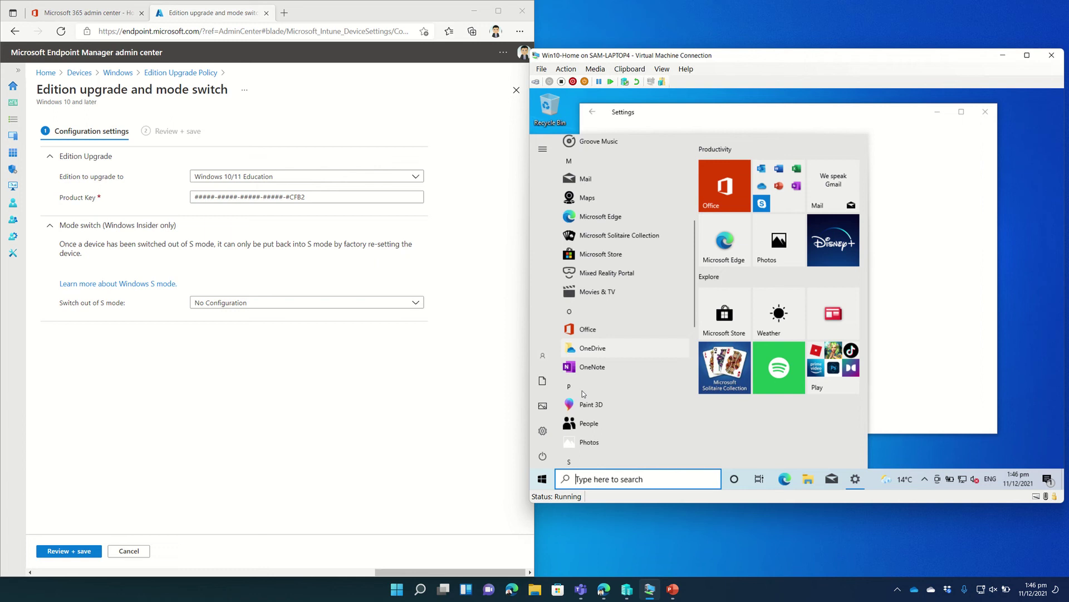
{"action": "scroll", "coordinate": [583, 393], "scroll_direction": "up", "scroll_amount": 7}
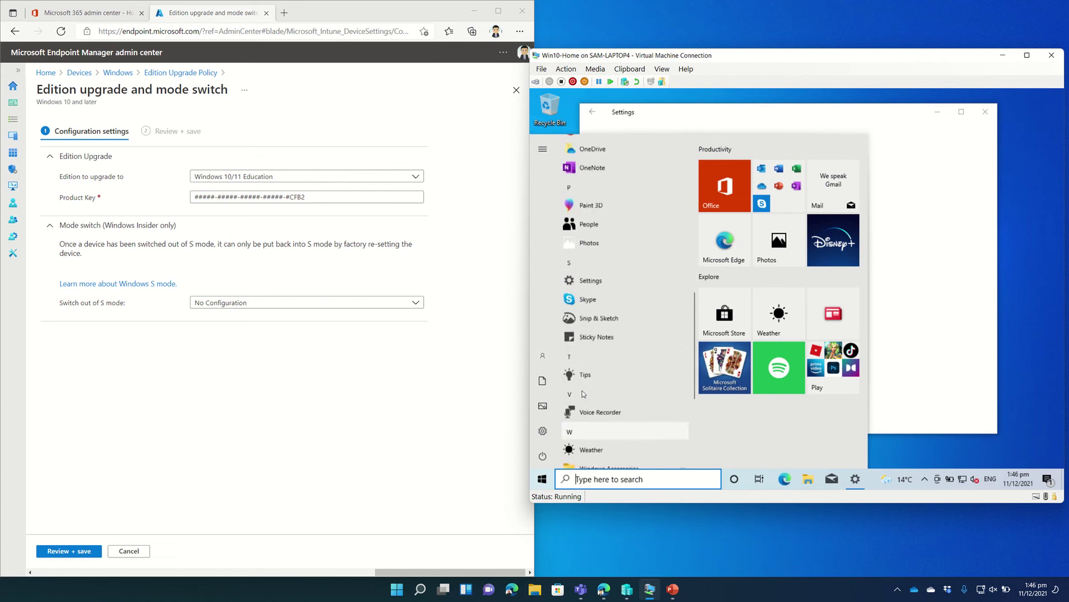
{"action": "scroll", "coordinate": [583, 394], "scroll_direction": "up", "scroll_amount": 2}
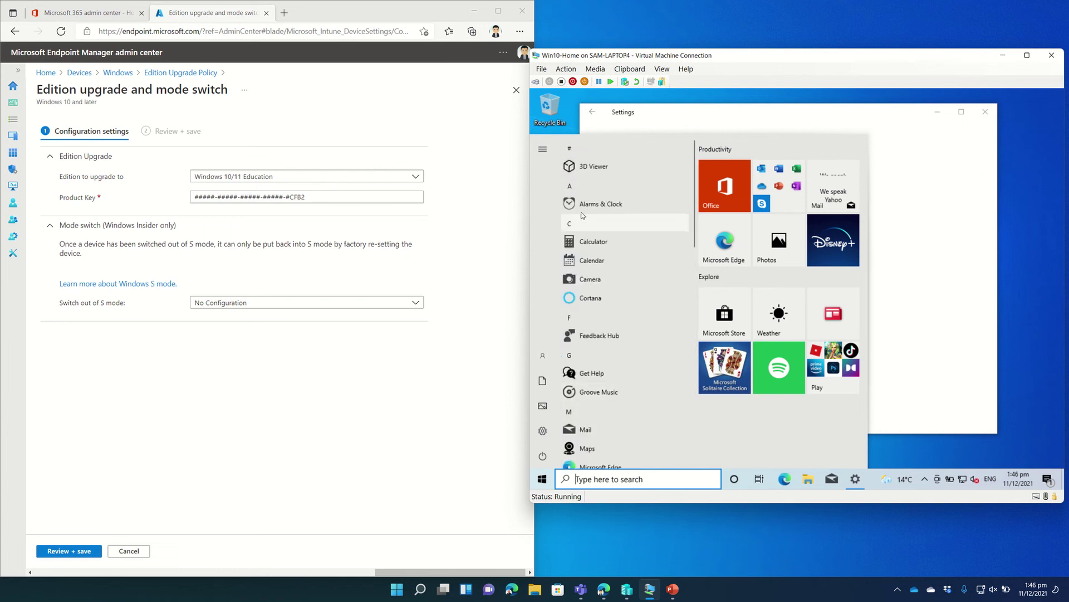
{"action": "left_click", "coordinate": [668, 124]}
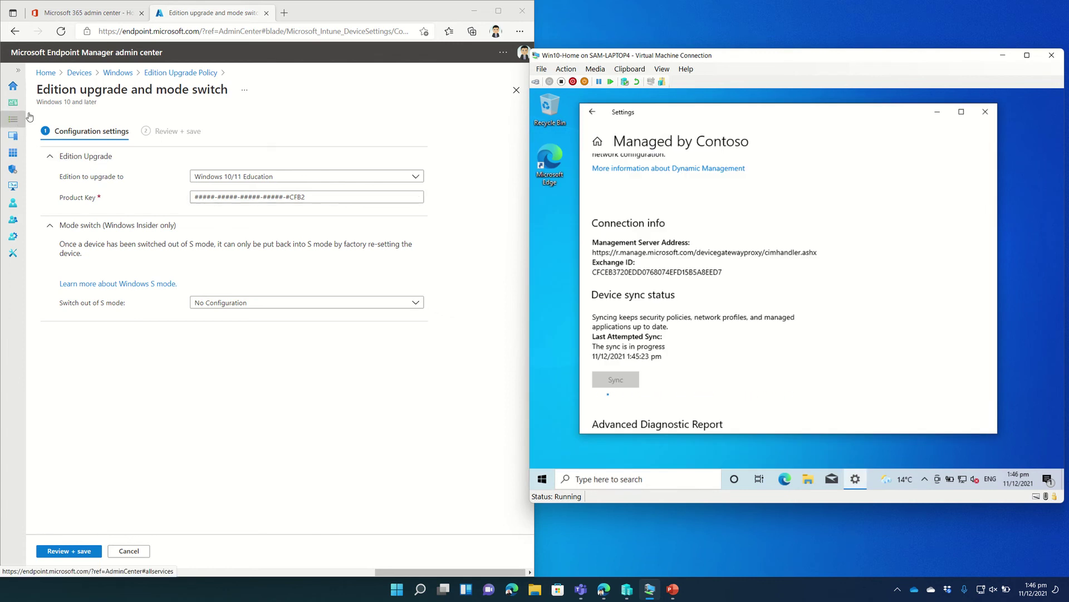
Cancel the edition upgrade edits in the admin center to bring up the discard prompt.
{"action": "left_click", "coordinate": [117, 72]}
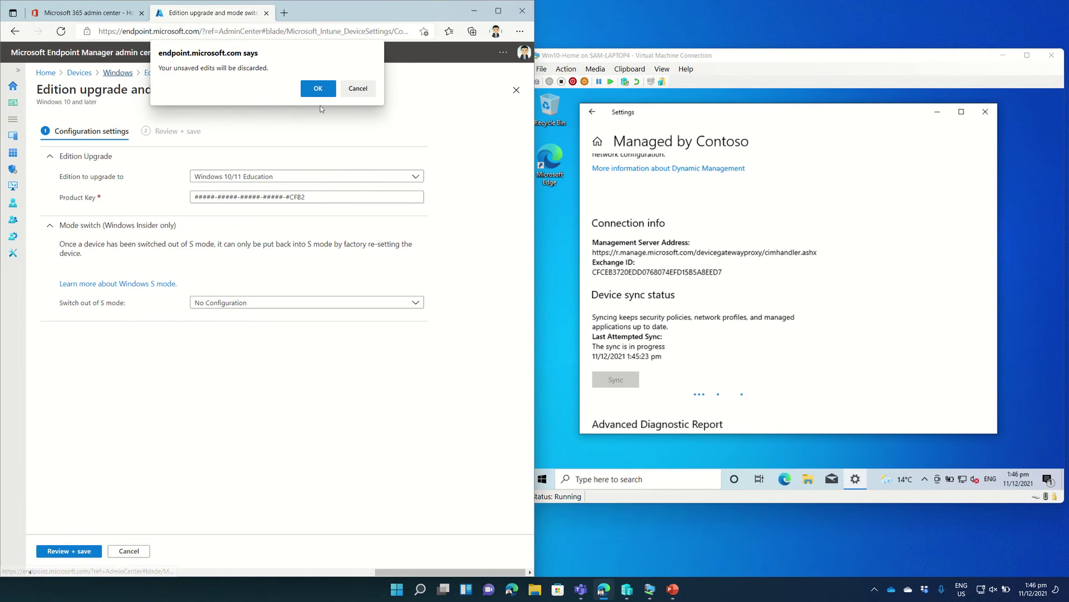
{"action": "left_click", "coordinate": [358, 88]}
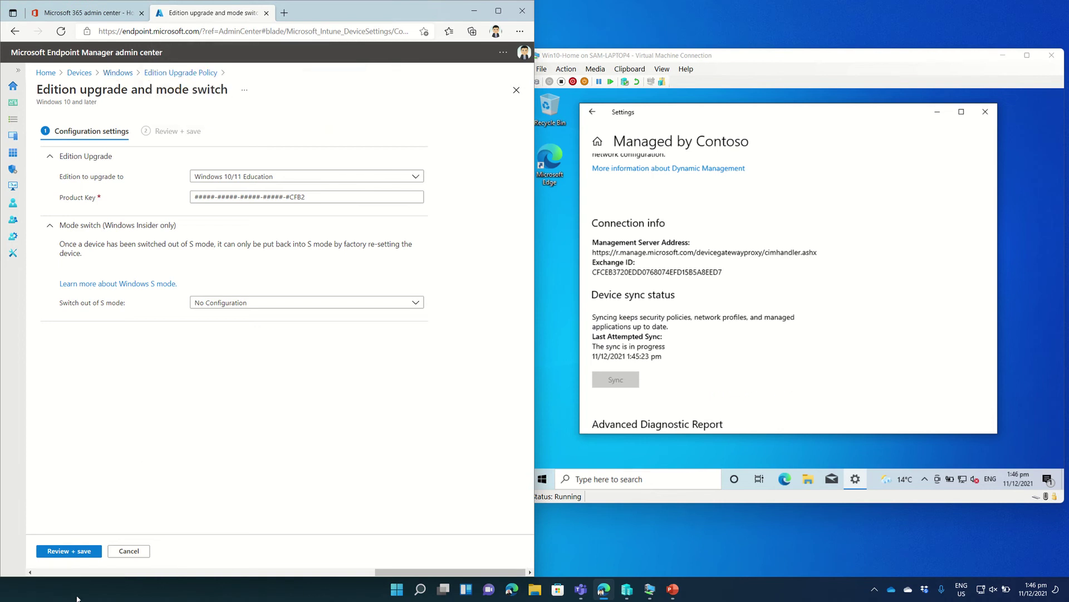
{"action": "left_click", "coordinate": [125, 549]}
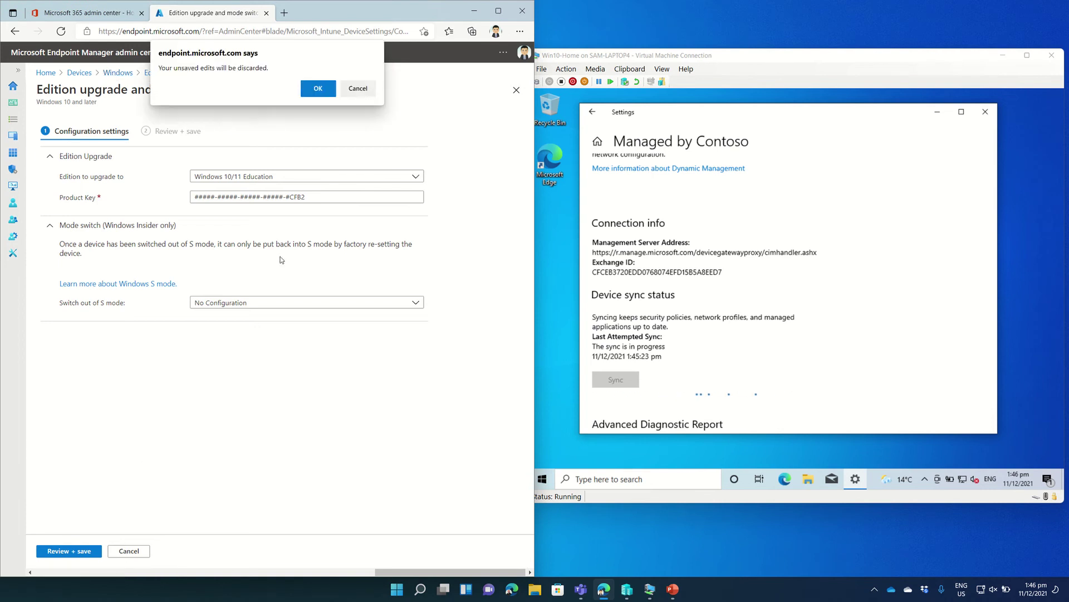
Discard the unsaved edits and review the All Devices assignment without changing it.
{"action": "left_click", "coordinate": [319, 89]}
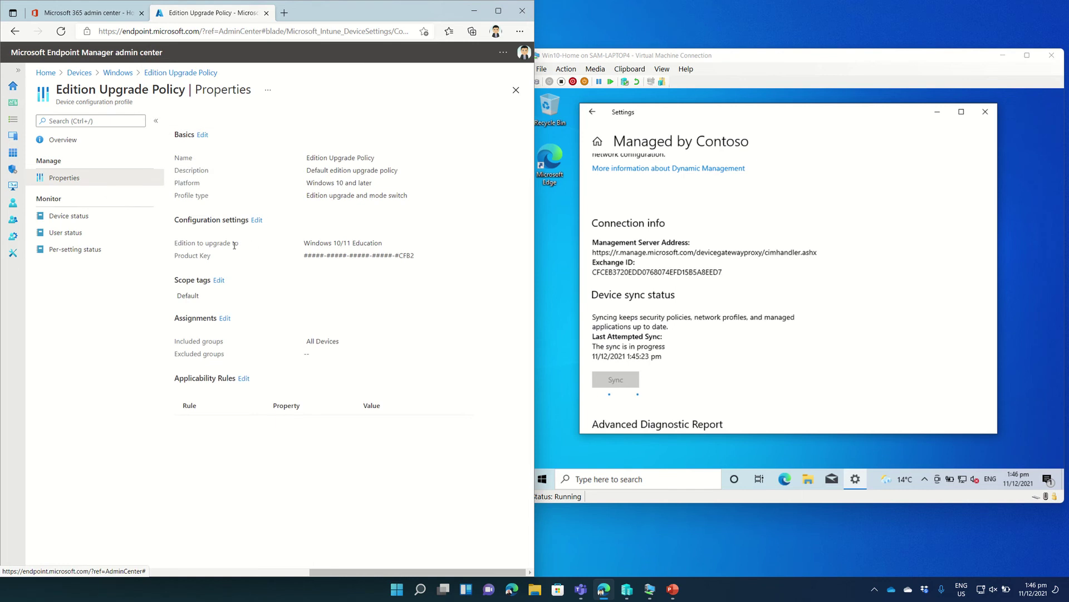
{"action": "left_click", "coordinate": [229, 320]}
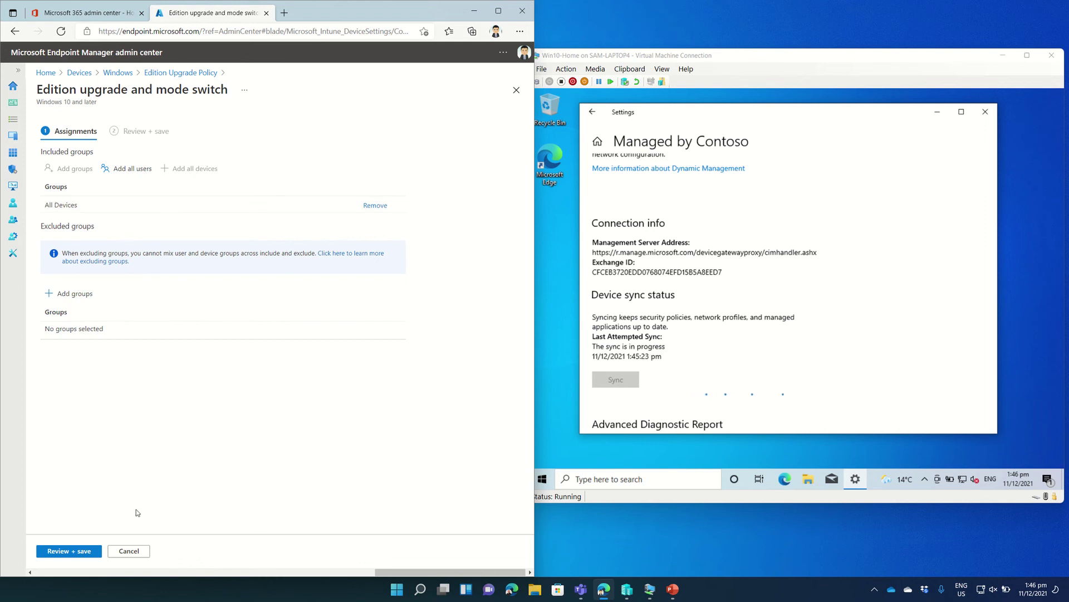
{"action": "left_click", "coordinate": [129, 552]}
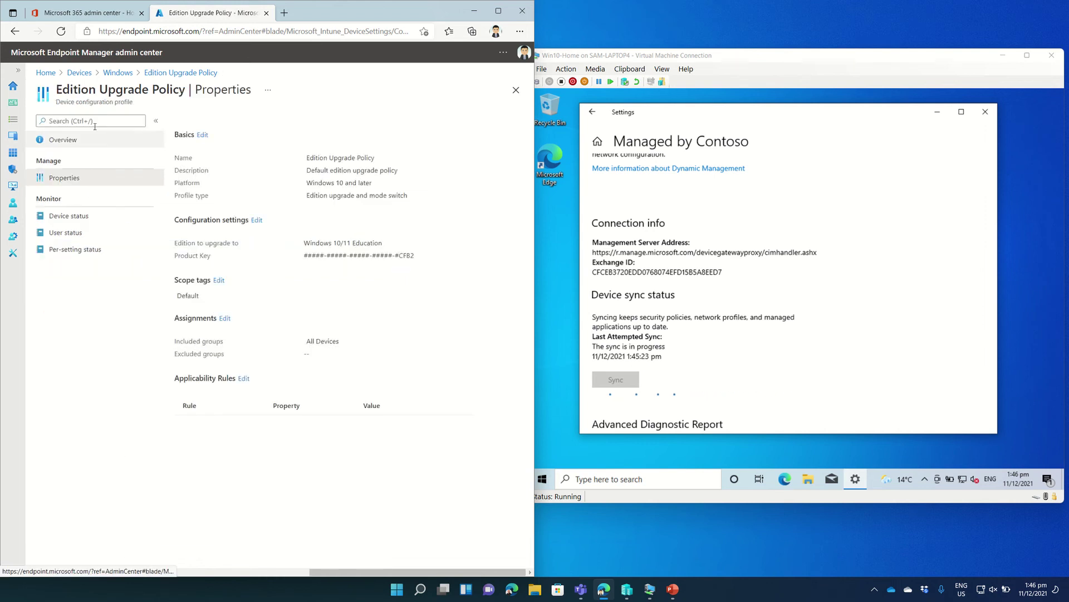
Open the Windows devices list and scroll its columns to check the new VM, still Not Evaluated.
{"action": "left_click", "coordinate": [118, 74]}
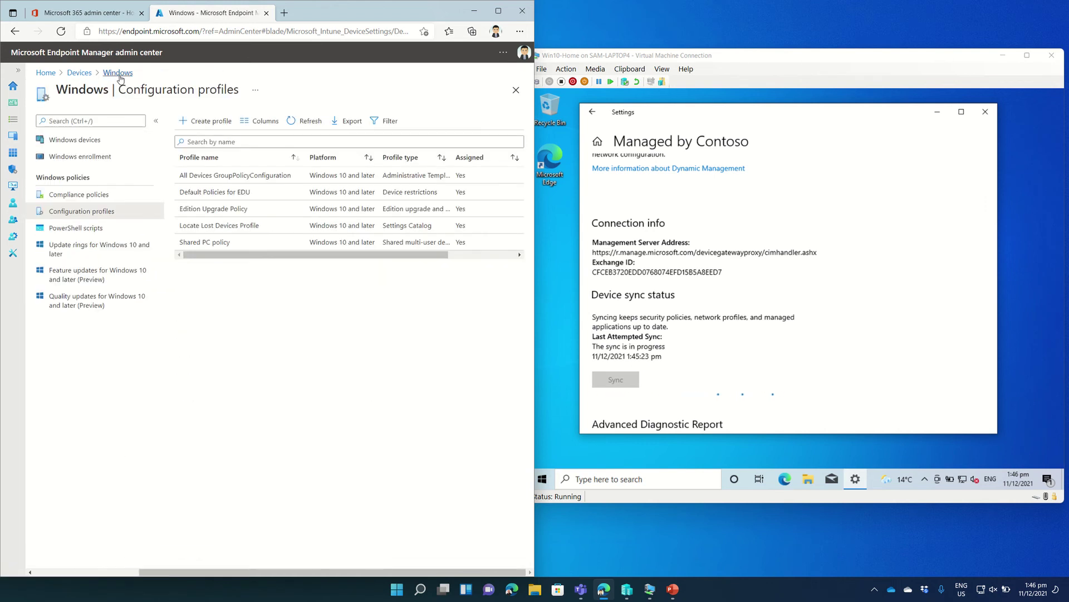
{"action": "left_click", "coordinate": [118, 74]}
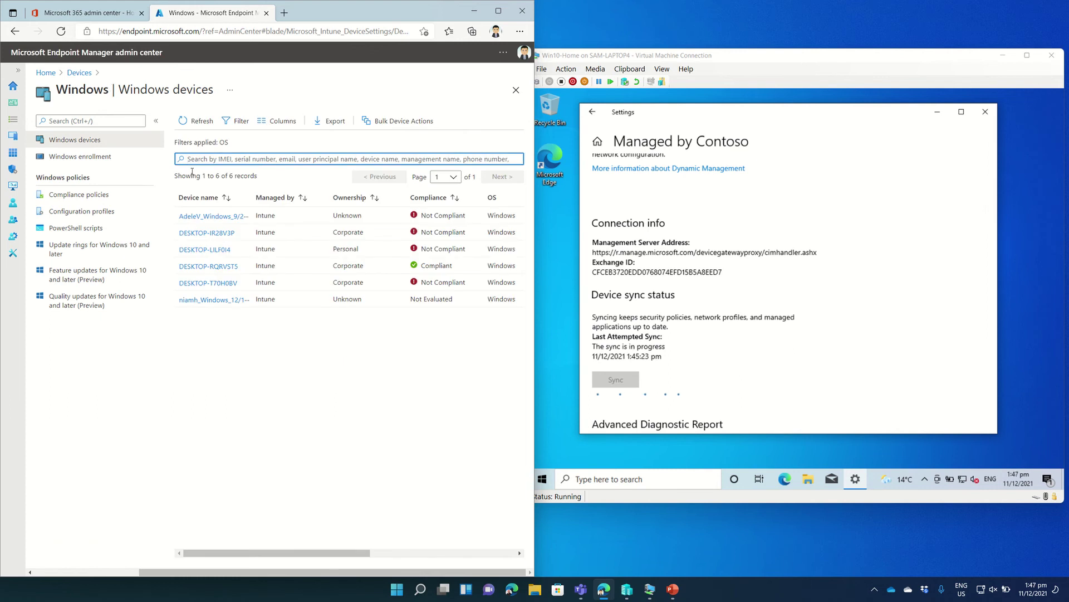
{"action": "scroll", "coordinate": [324, 262], "scroll_direction": "right", "scroll_amount": 2}
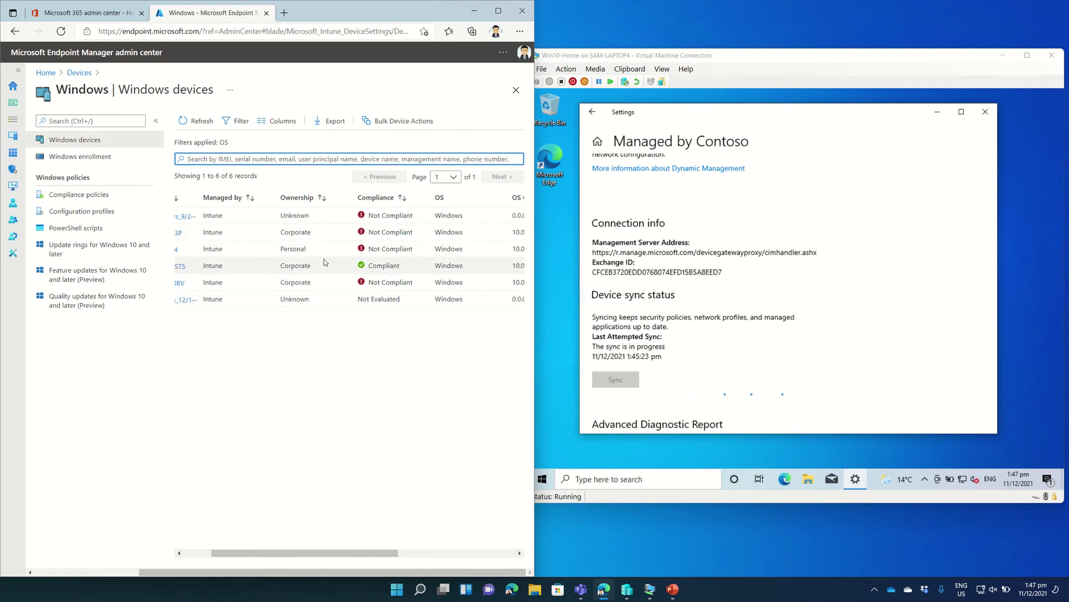
{"action": "scroll", "coordinate": [324, 262], "scroll_direction": "right", "scroll_amount": 8}
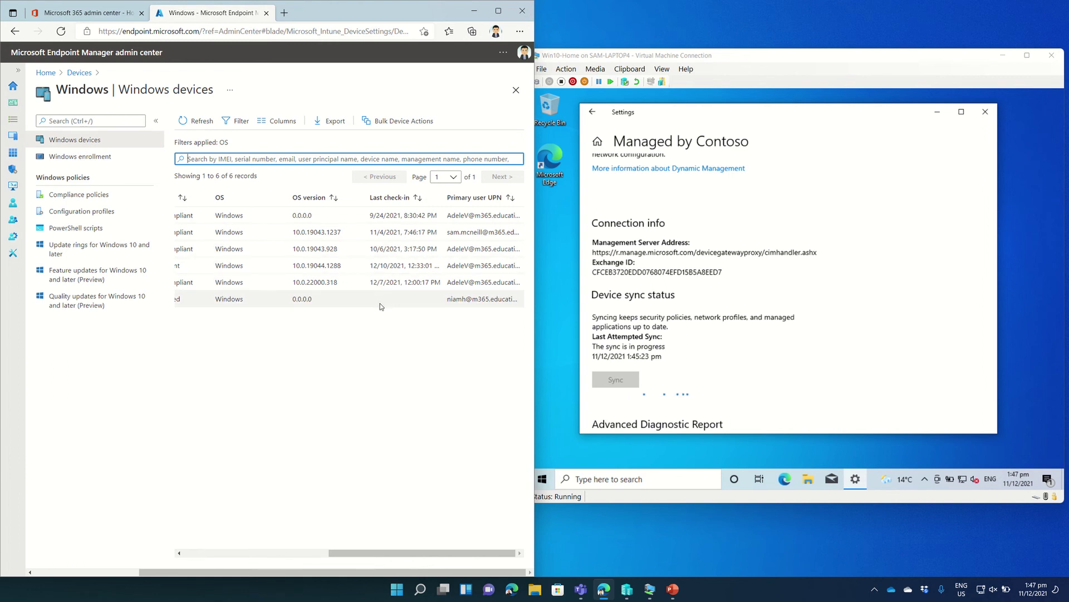
{"action": "scroll", "coordinate": [349, 299], "scroll_direction": "left", "scroll_amount": 2}
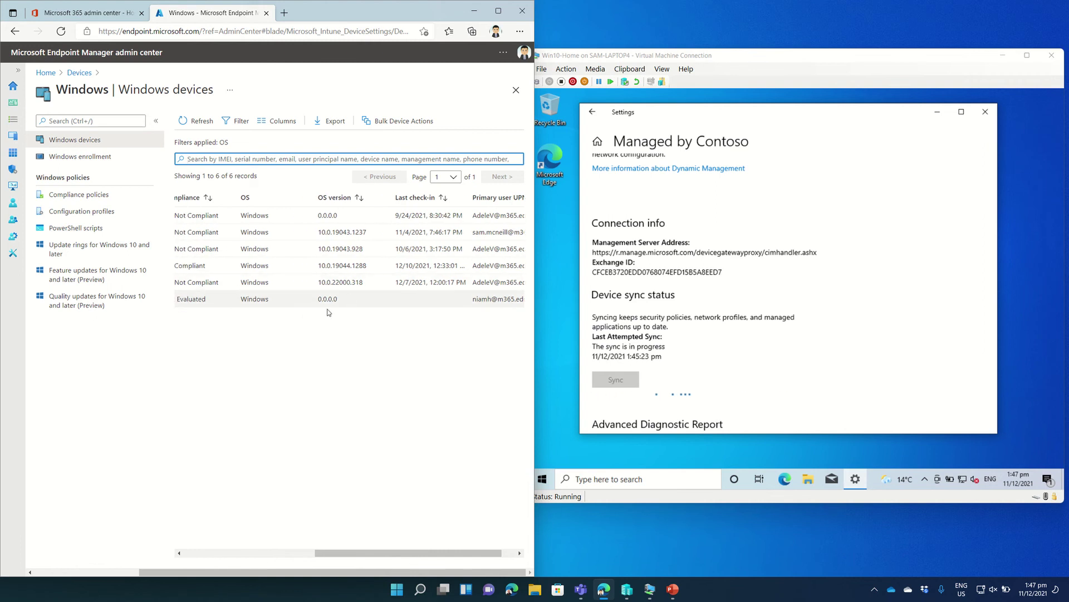
{"action": "scroll", "coordinate": [314, 309], "scroll_direction": "left", "scroll_amount": 3}
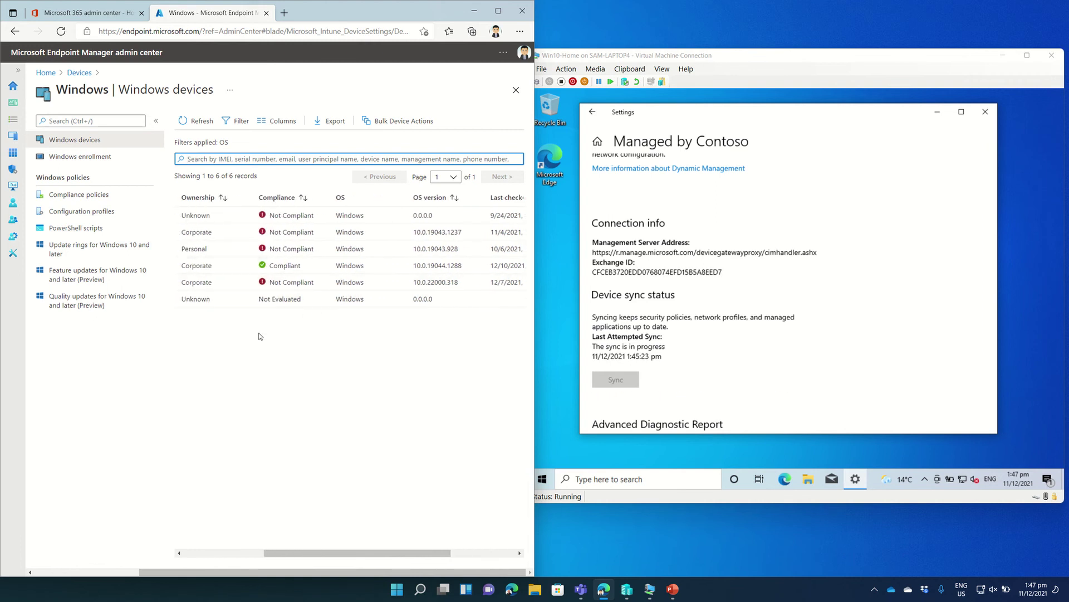
{"action": "scroll", "coordinate": [264, 304], "scroll_direction": "left", "scroll_amount": 2}
{"action": "scroll", "coordinate": [264, 303], "scroll_direction": "left", "scroll_amount": 5}
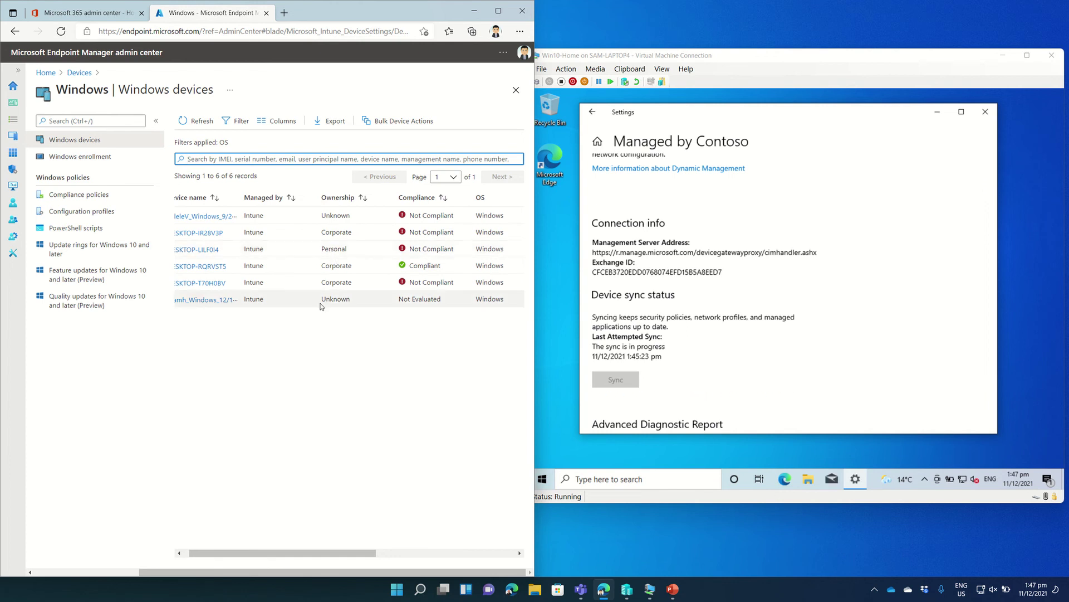
{"action": "scroll", "coordinate": [322, 305], "scroll_direction": "left", "scroll_amount": 3}
{"action": "scroll", "coordinate": [322, 305], "scroll_direction": "right", "scroll_amount": 1}
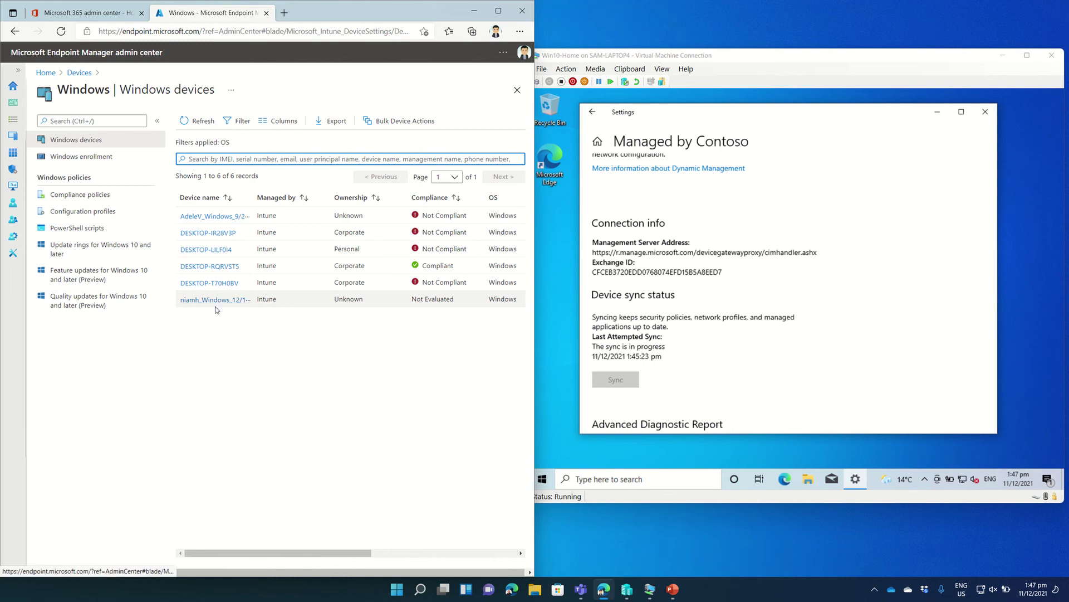
Read the VM's About page (DESKTOP-T6GPIKO, Windows 10 Home), then refresh Intune's Windows devices list.
{"action": "left_click", "coordinate": [593, 113]}
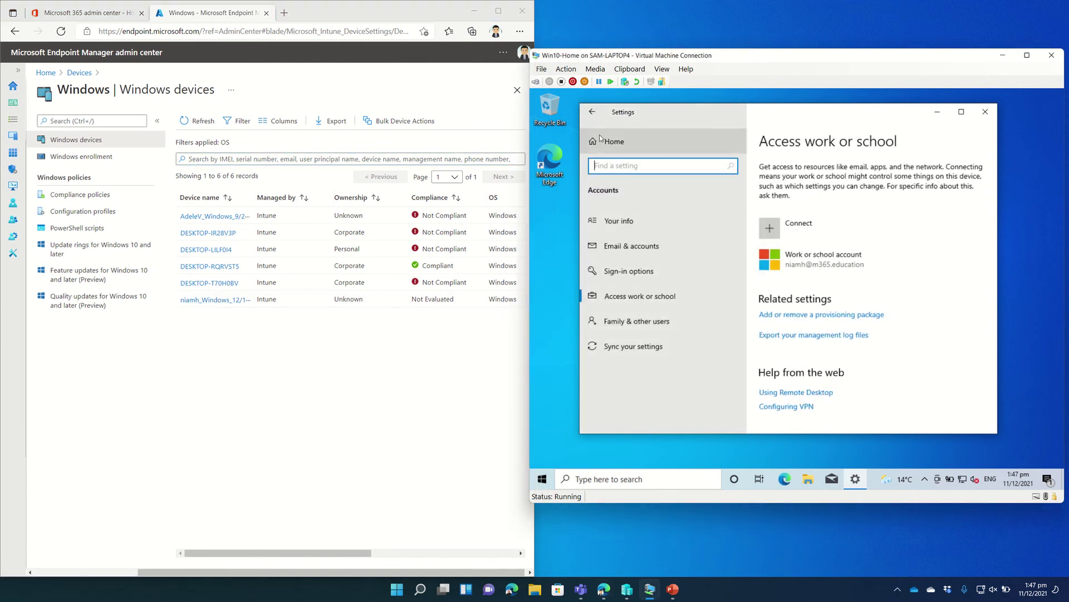
{"action": "left_click", "coordinate": [599, 142]}
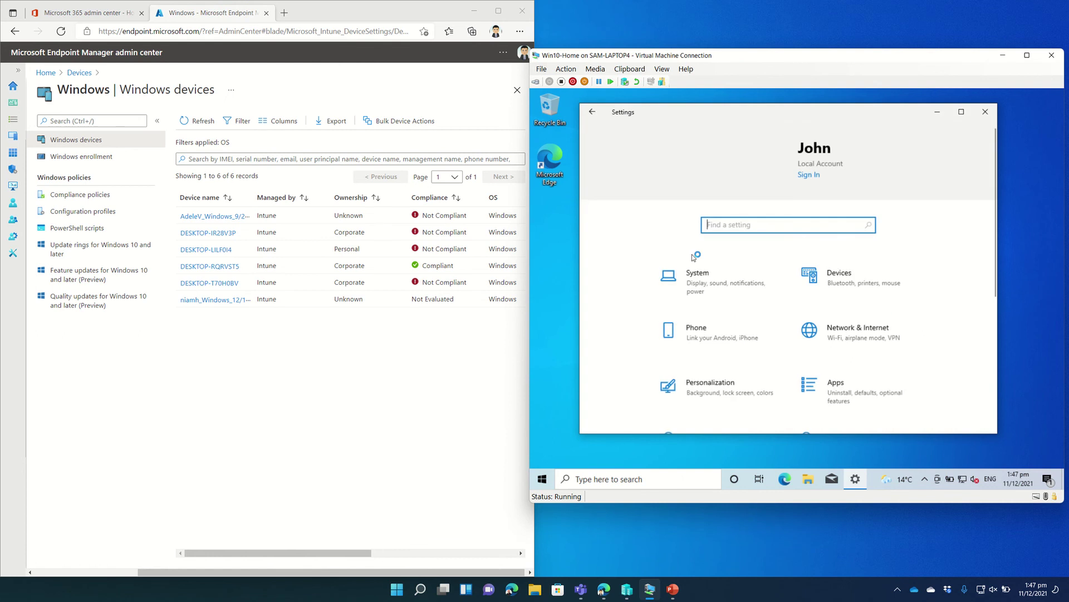
{"action": "left_click", "coordinate": [710, 295]}
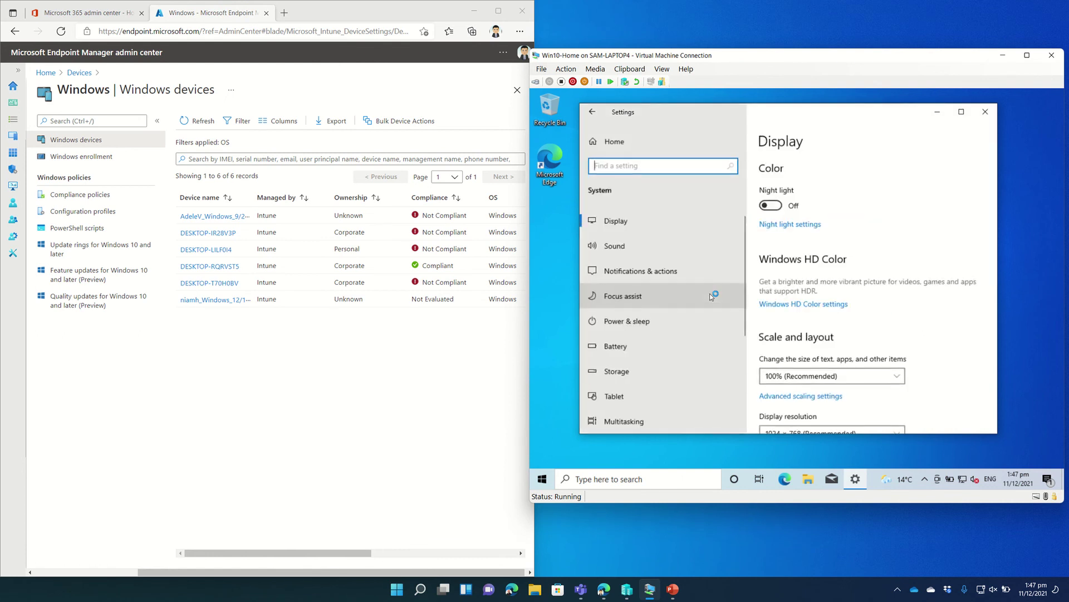
{"action": "scroll", "coordinate": [646, 301], "scroll_direction": "down", "scroll_amount": 5}
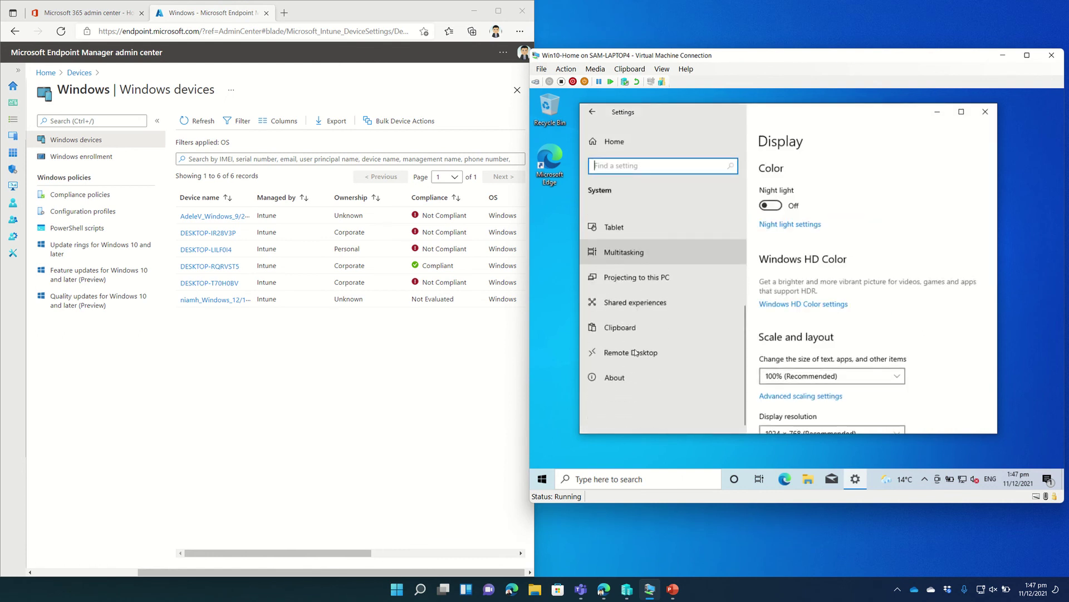
{"action": "left_click", "coordinate": [620, 381]}
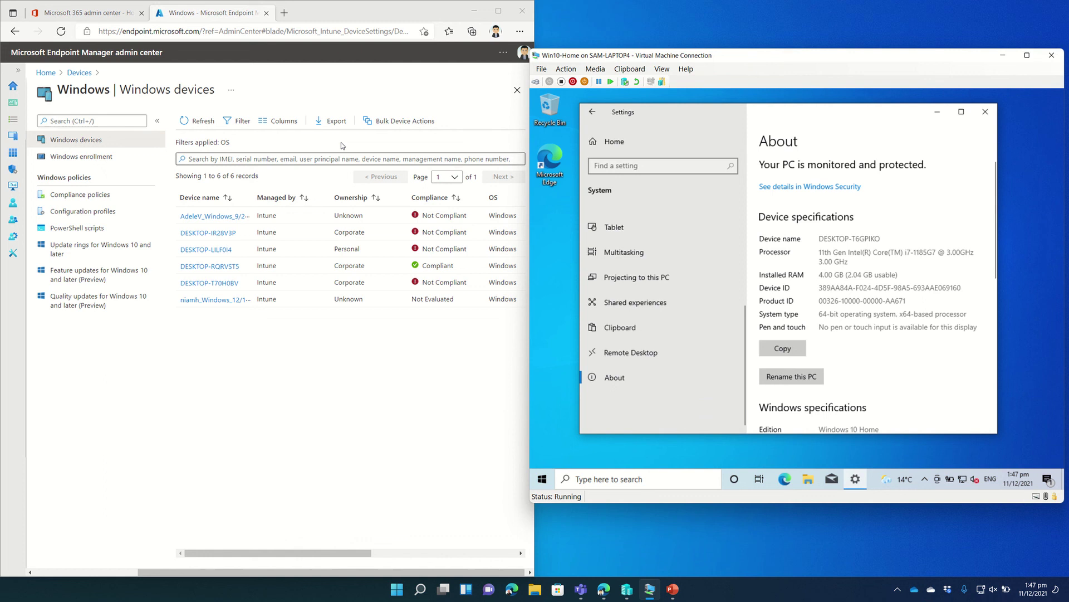
{"action": "left_click", "coordinate": [194, 122]}
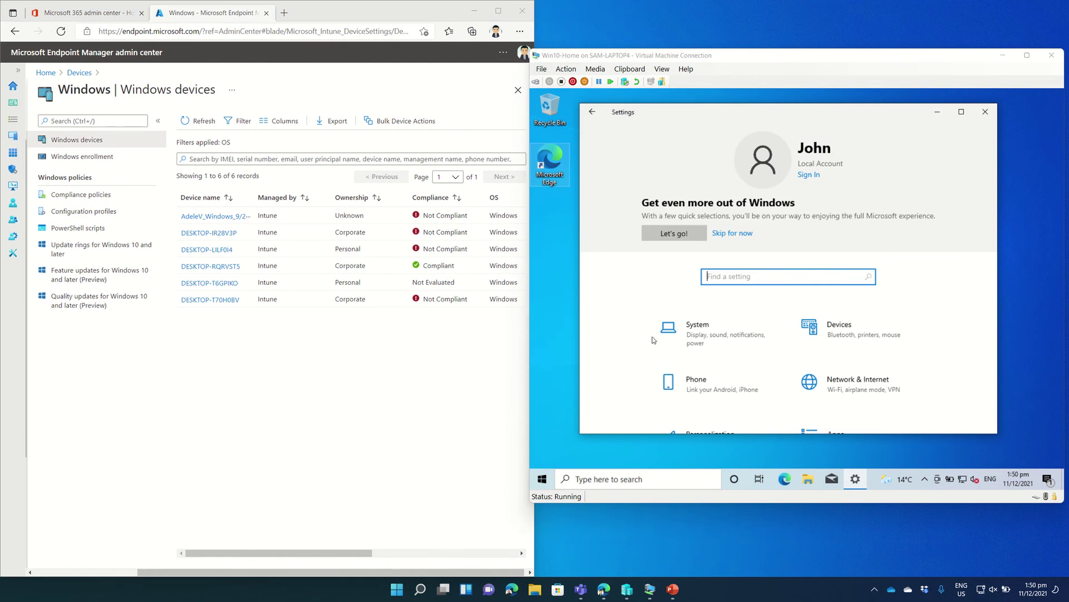
{"action": "left_click", "coordinate": [544, 480]}
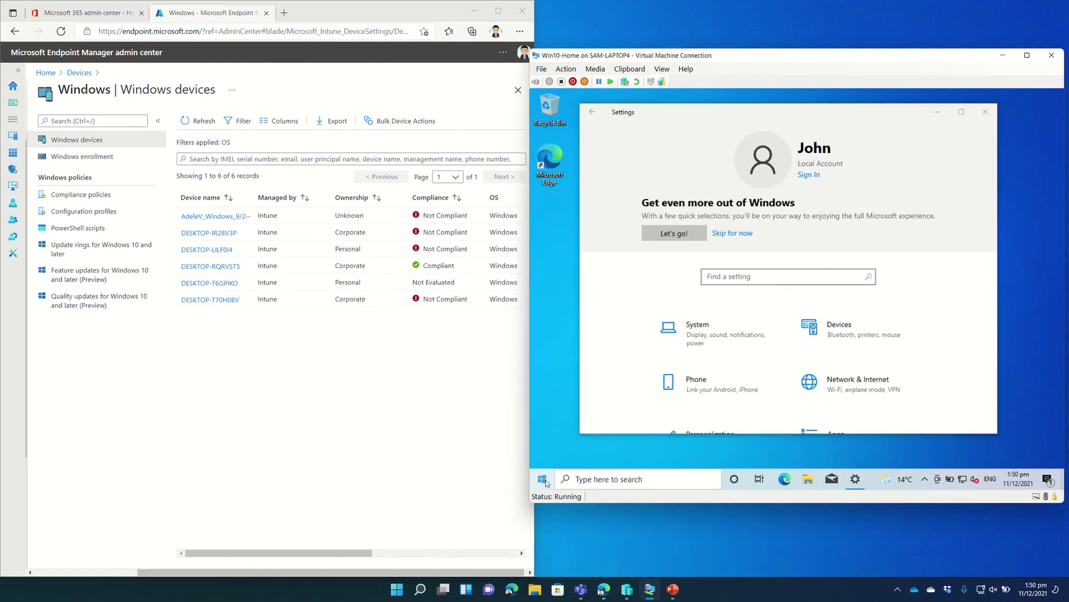
{"action": "left_click", "coordinate": [545, 480]}
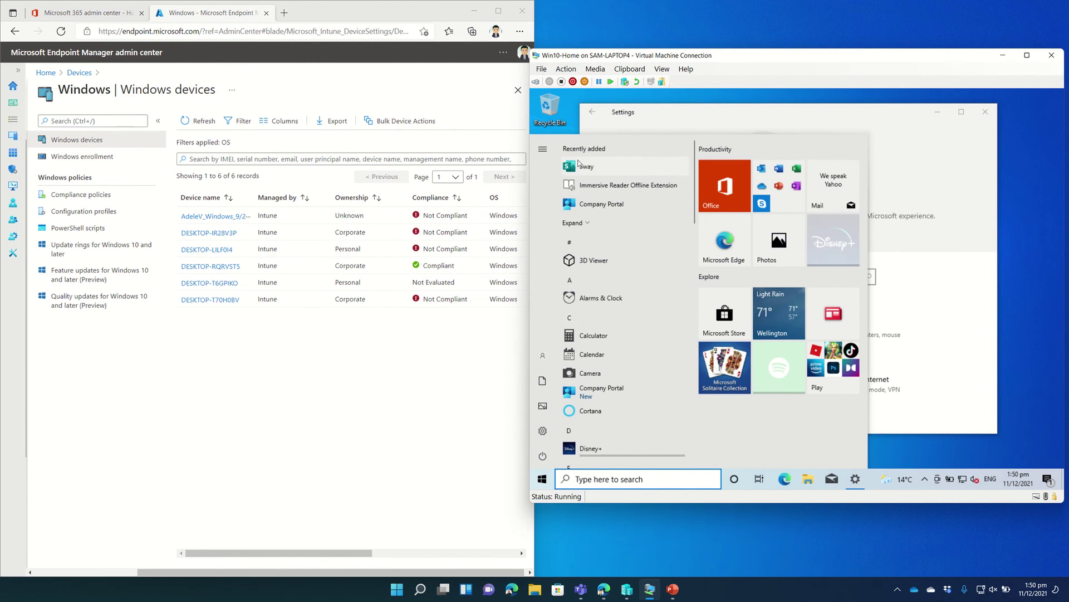
{"action": "left_click", "coordinate": [582, 223]}
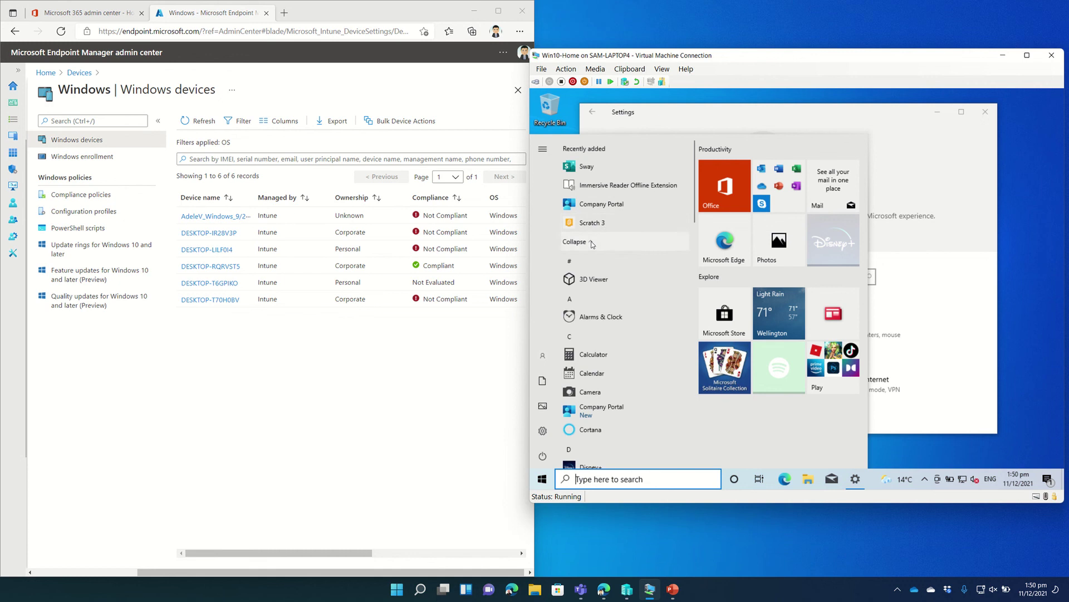
{"action": "left_click", "coordinate": [678, 121]}
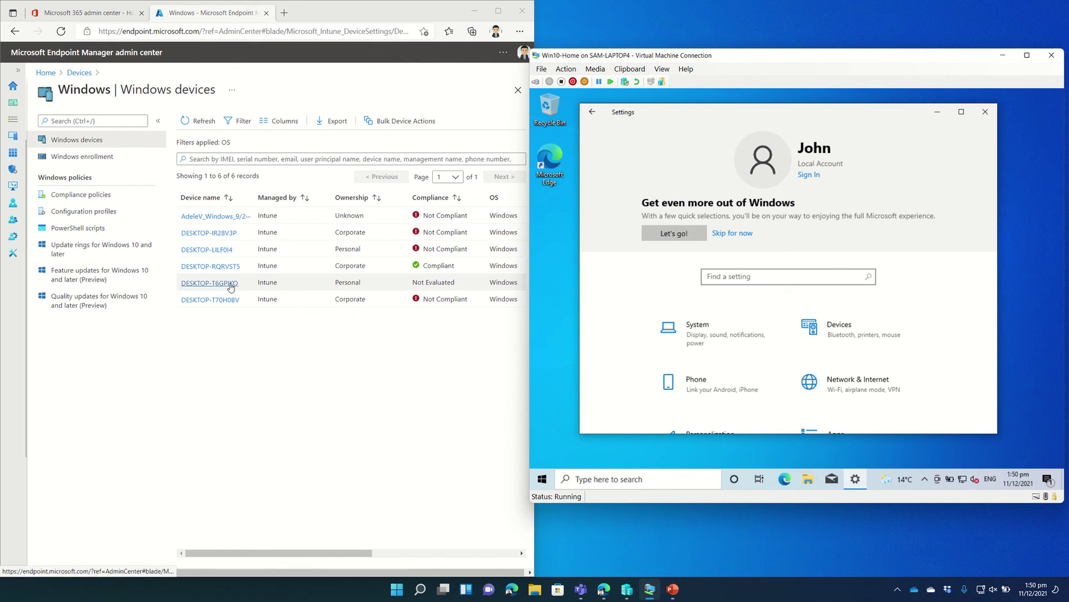
View DESKTOP-T6GPIKO's Edition Upgrade Policy status: edition upgrade Succeeded, ProductKey Error.
{"action": "scroll", "coordinate": [407, 278], "scroll_direction": "right", "scroll_amount": 2}
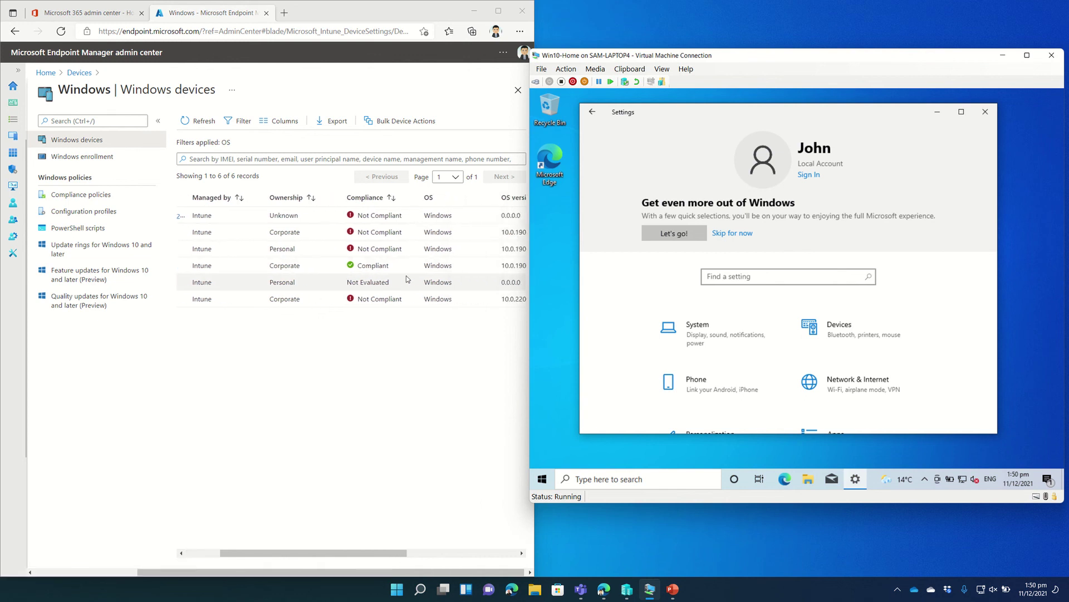
{"action": "scroll", "coordinate": [406, 276], "scroll_direction": "right", "scroll_amount": 1}
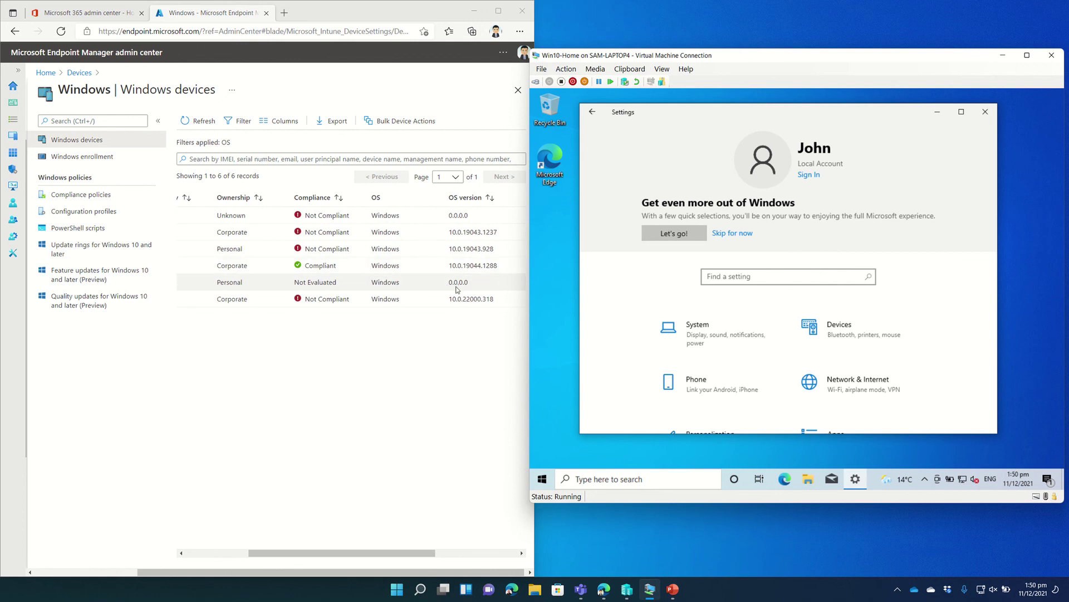
{"action": "scroll", "coordinate": [451, 287], "scroll_direction": "left", "scroll_amount": 3}
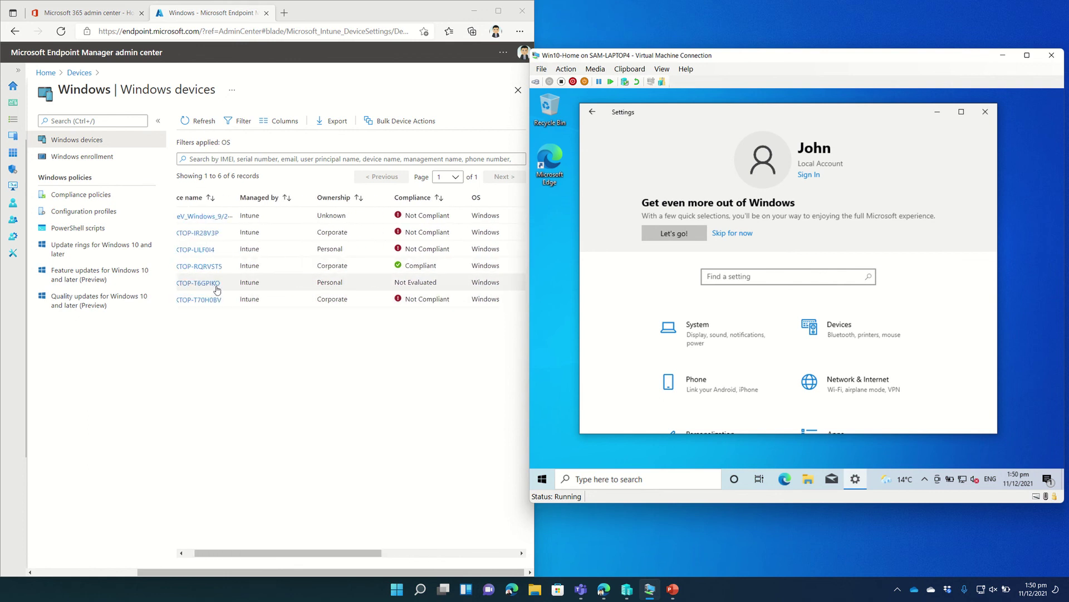
{"action": "left_click", "coordinate": [216, 283]}
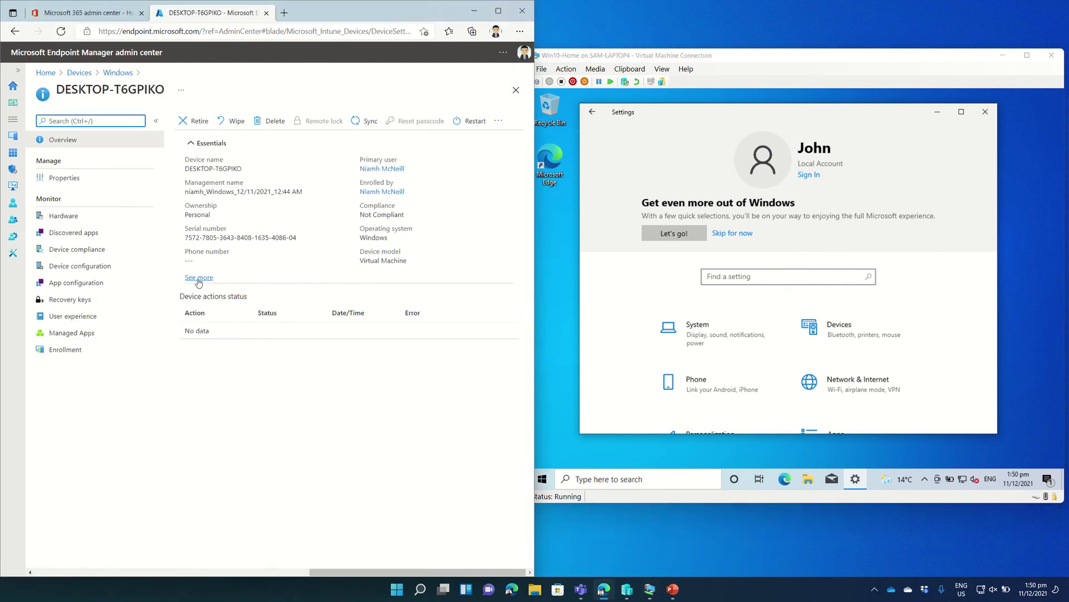
{"action": "left_click", "coordinate": [94, 272]}
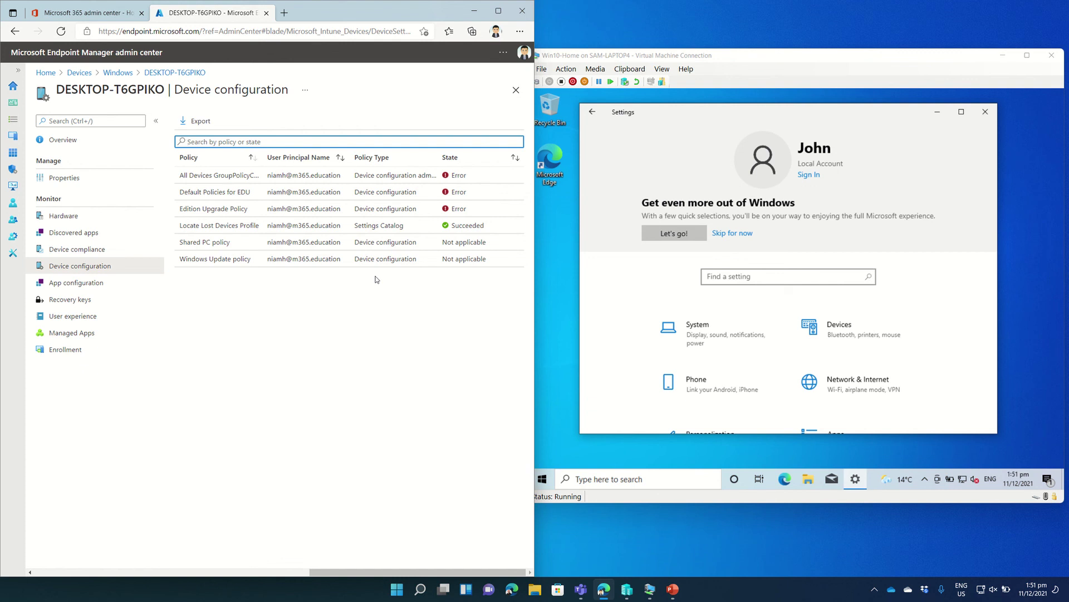
{"action": "left_click", "coordinate": [243, 212]}
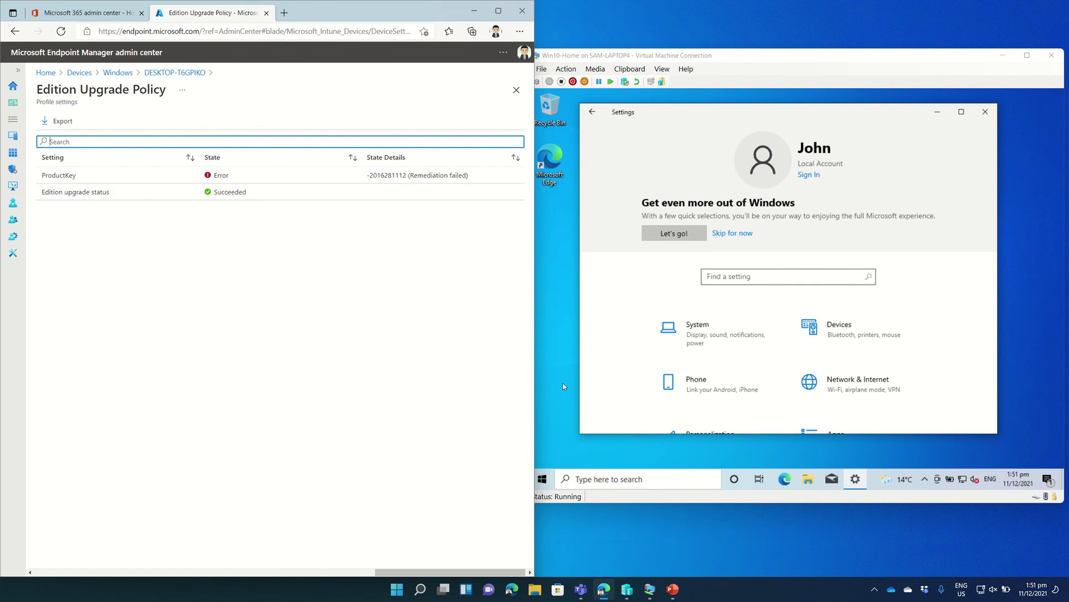
Restart the Windows 10 VM from the Start menu's power options.
{"action": "left_click", "coordinate": [545, 479]}
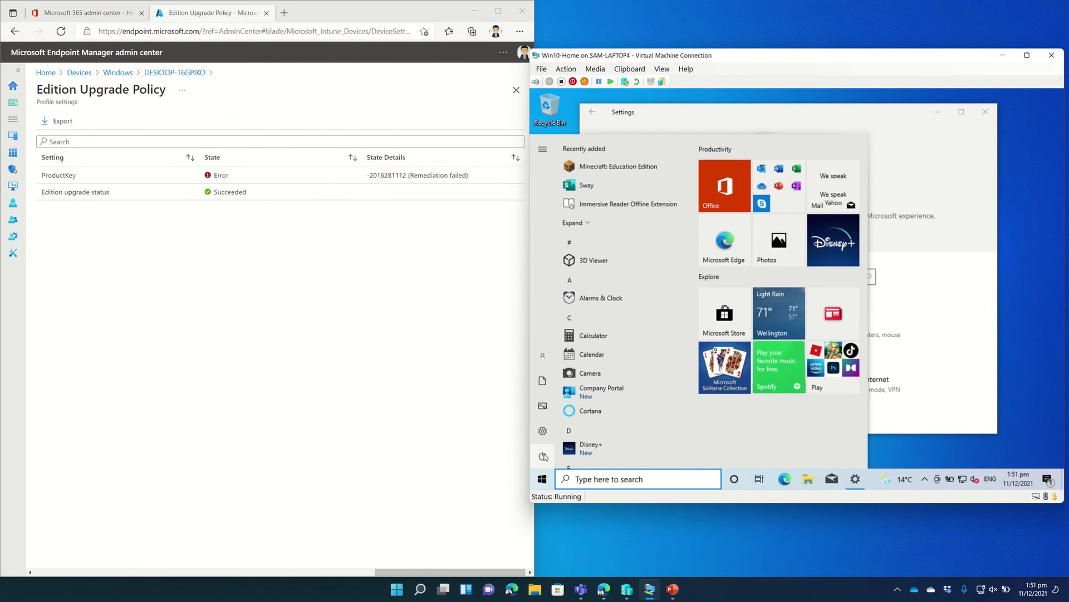
{"action": "left_click", "coordinate": [545, 456]}
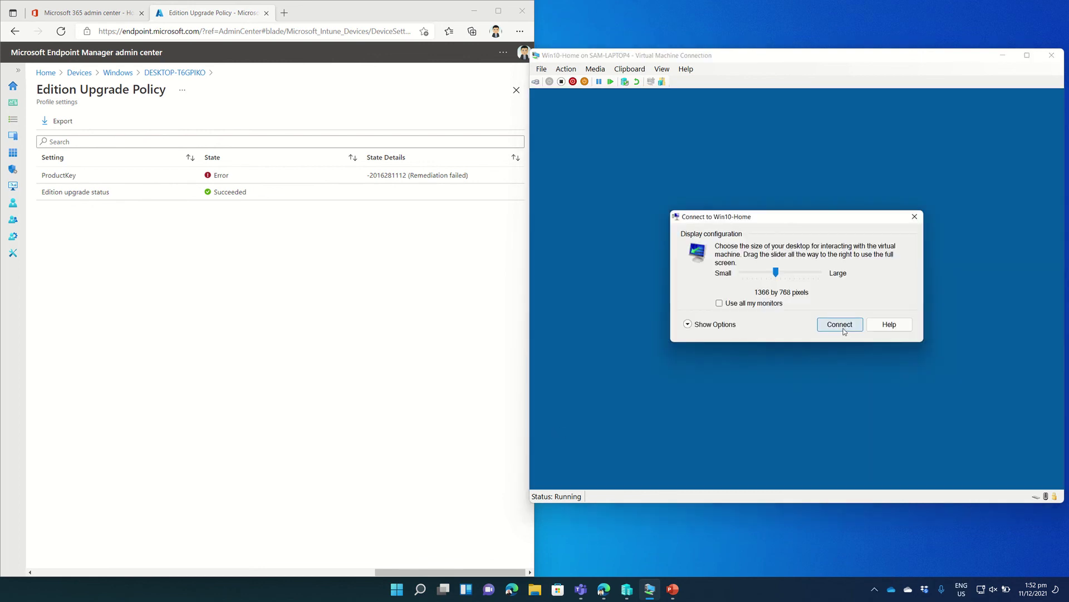
Reconnect to the restarted VM and sign in with the account password.
{"action": "left_click", "coordinate": [844, 330]}
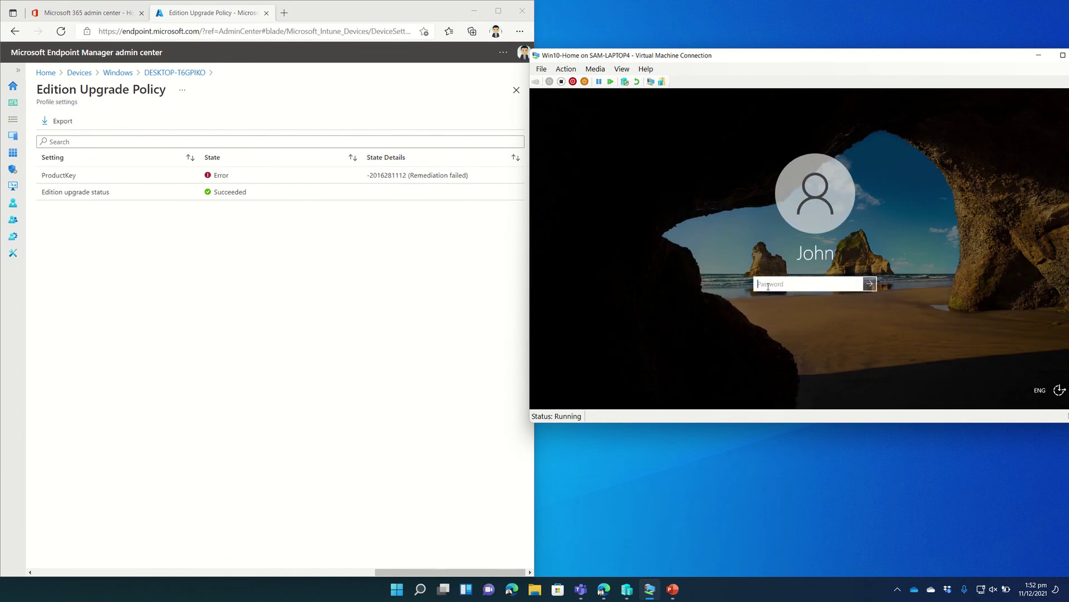
{"action": "type", "text": "Pa$$w0rd"}
{"action": "key", "text": "Return"}
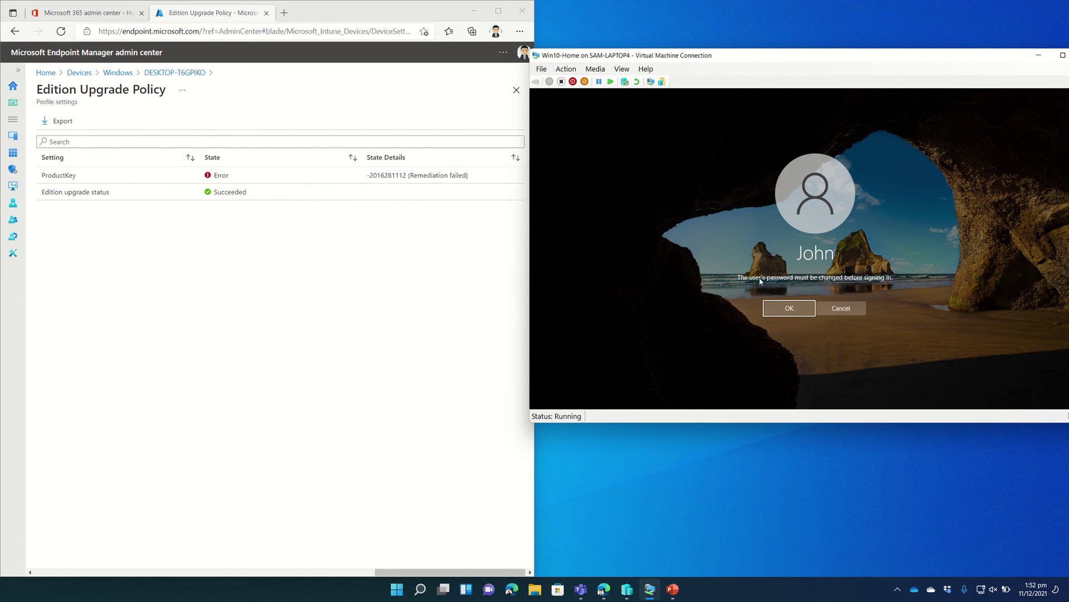
Set and confirm a new password for the local account, then continue signing in.
{"action": "left_click", "coordinate": [789, 310]}
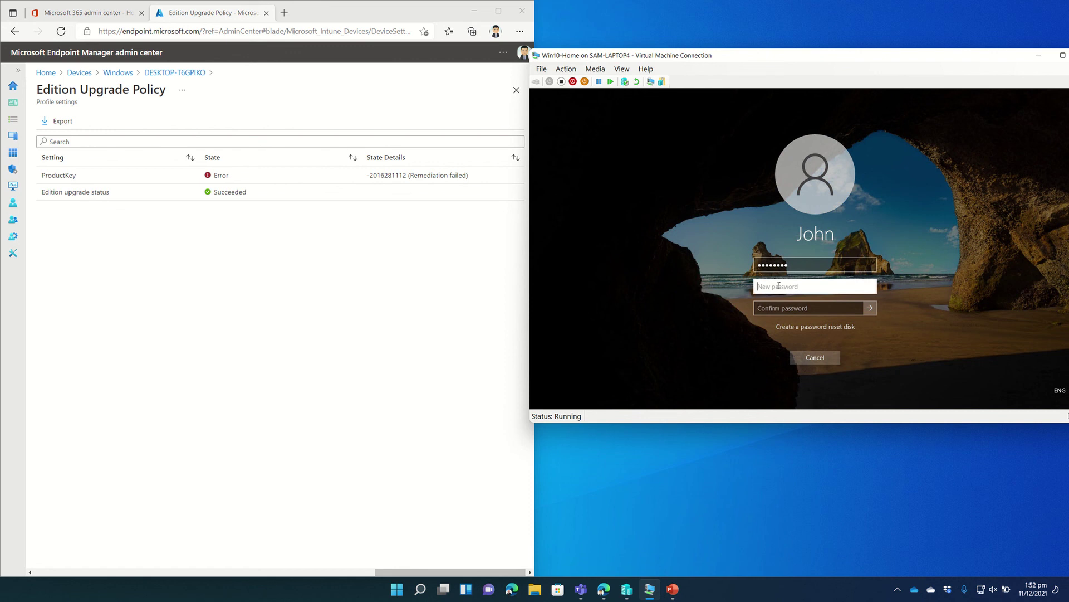
{"action": "type", "text": "••••••••••••"}
{"action": "key", "text": "Tab"}
{"action": "type", "text": "••••••••••••"}
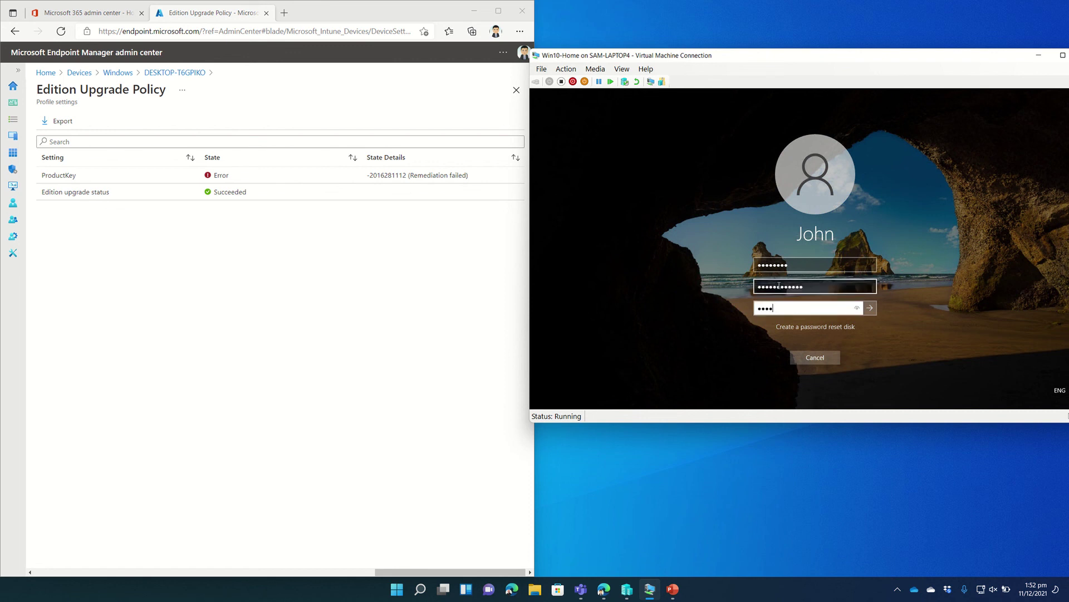
{"action": "key", "text": "Return"}
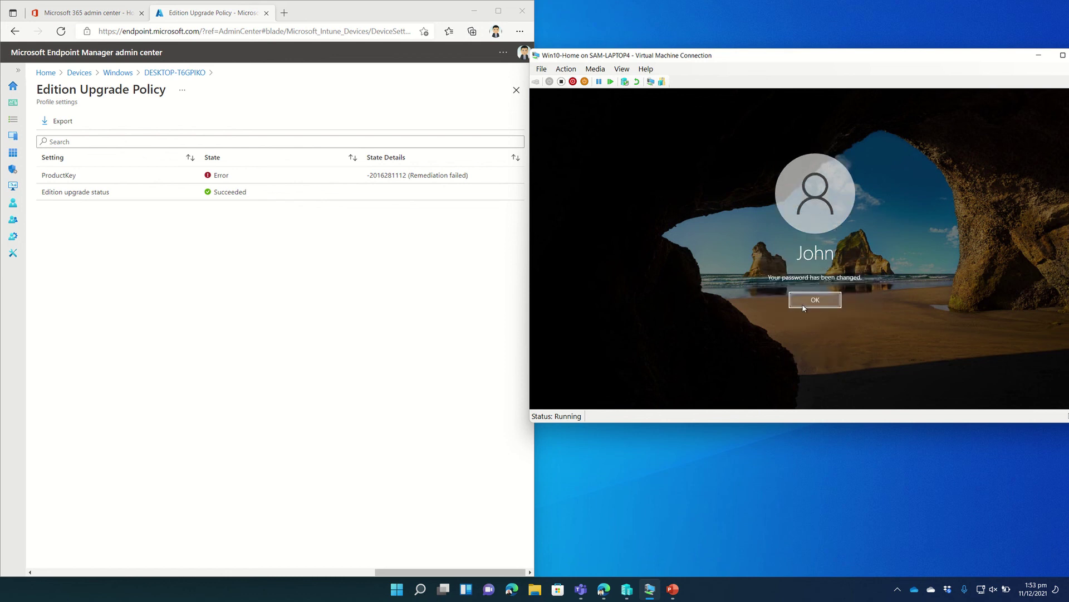
{"action": "left_click", "coordinate": [803, 304]}
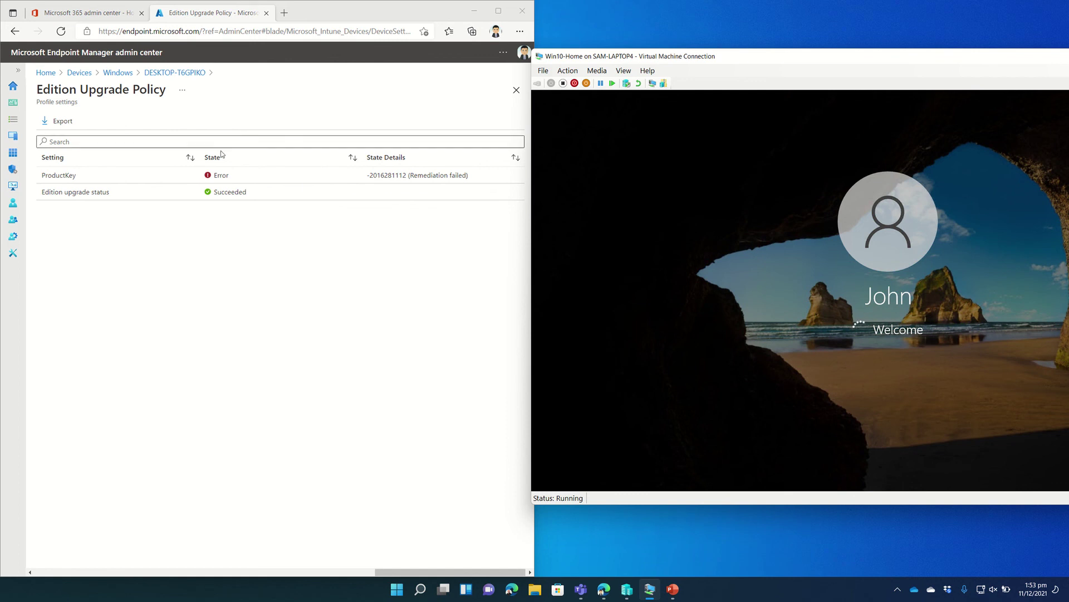
{"action": "left_click", "coordinate": [61, 32]}
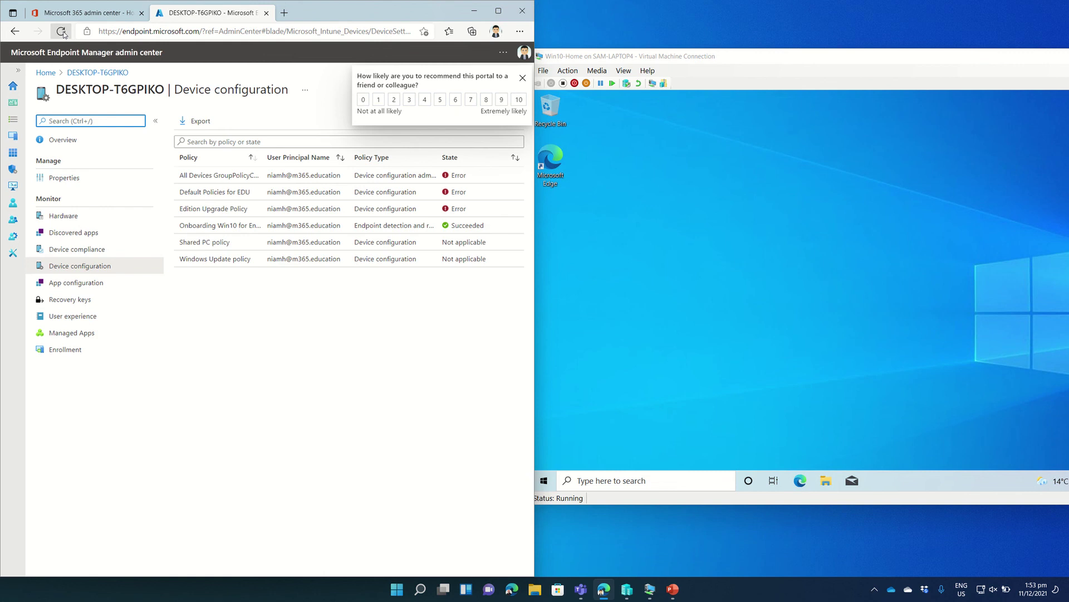
{"action": "left_click", "coordinate": [223, 210]}
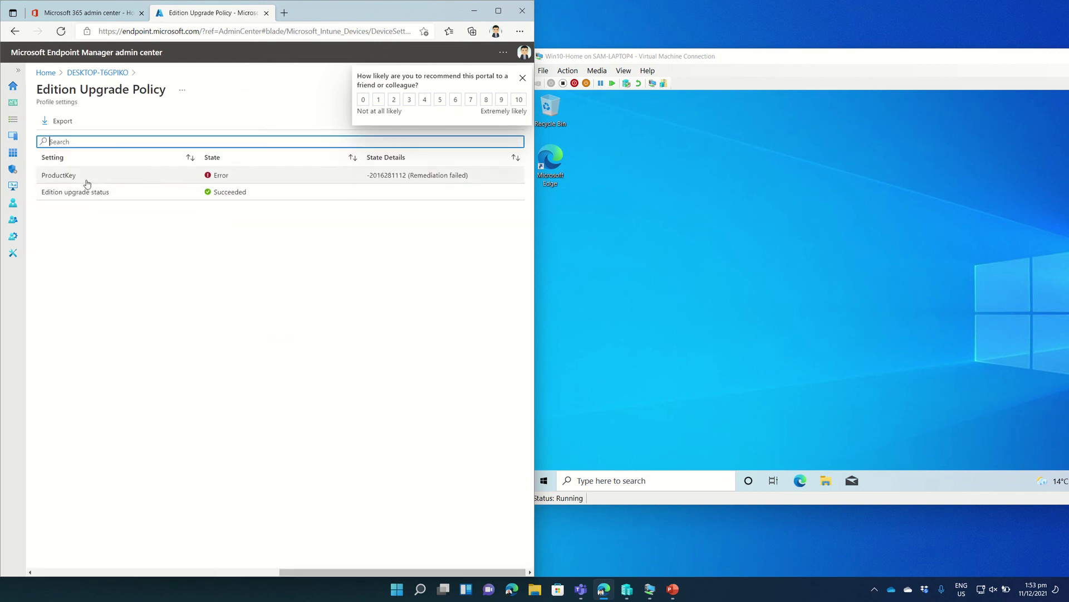
{"action": "left_click", "coordinate": [620, 377]}
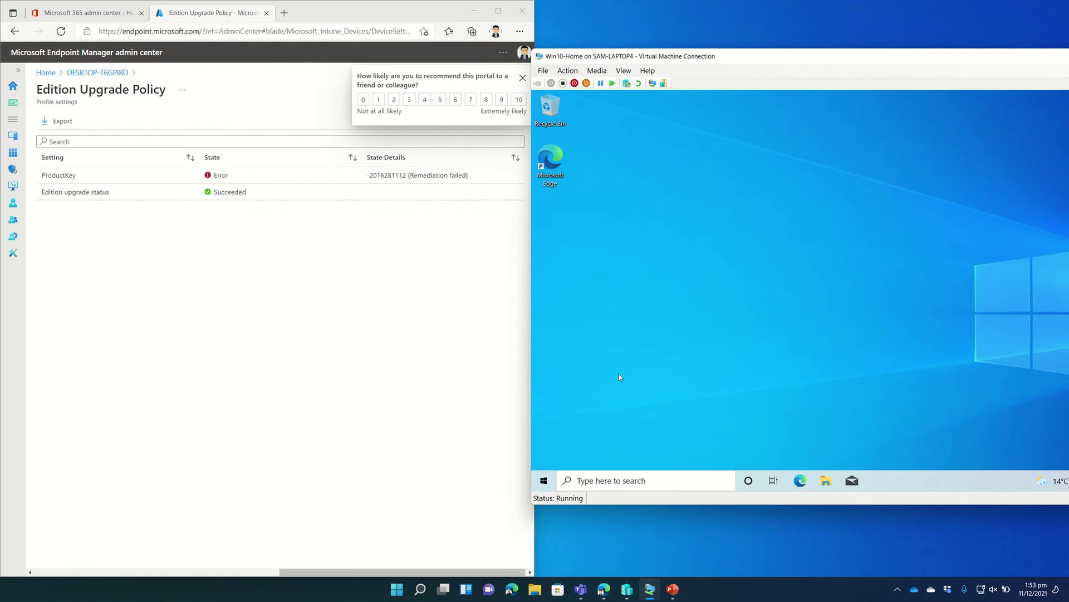
Open Settings > System > About in the VM to see the edition is now Windows 10 Education, 21H2.
{"action": "key", "text": "super+i"}
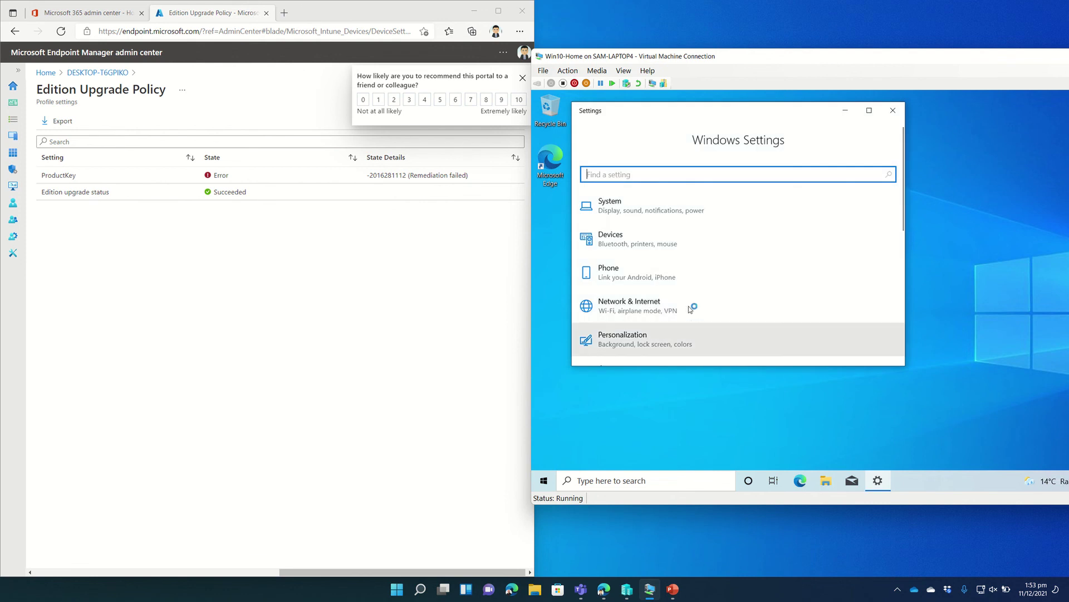
{"action": "left_click", "coordinate": [869, 110]}
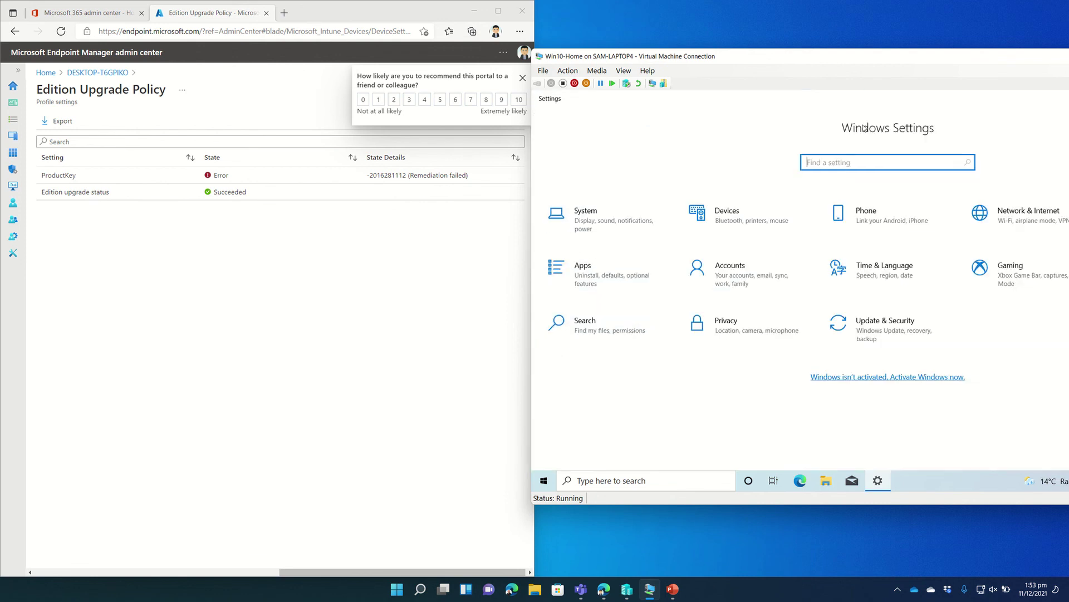
{"action": "left_click", "coordinate": [595, 224]}
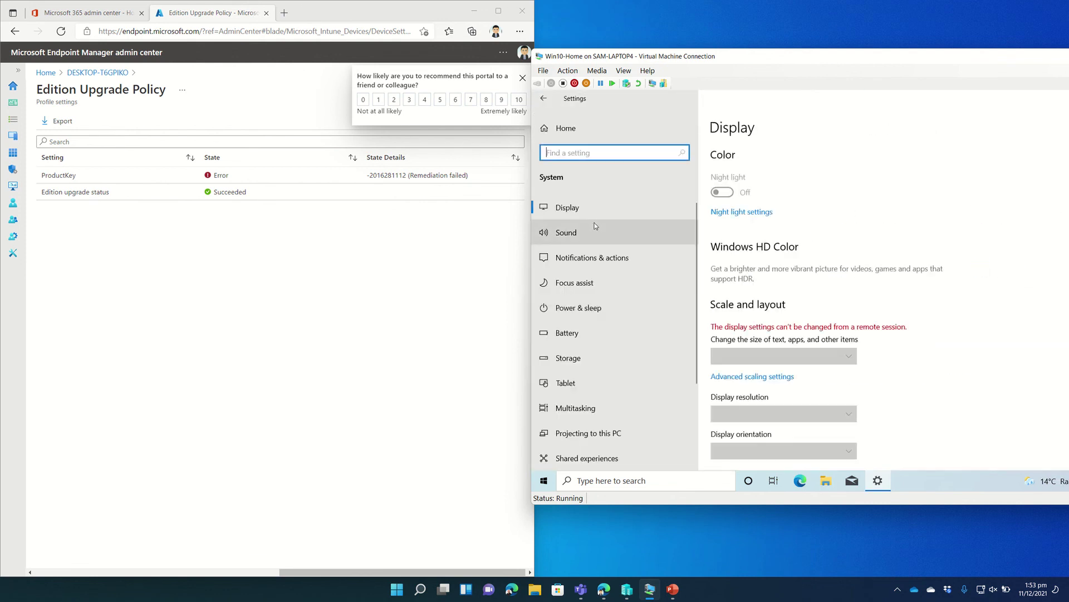
{"action": "scroll", "coordinate": [589, 382], "scroll_direction": "down", "scroll_amount": 3}
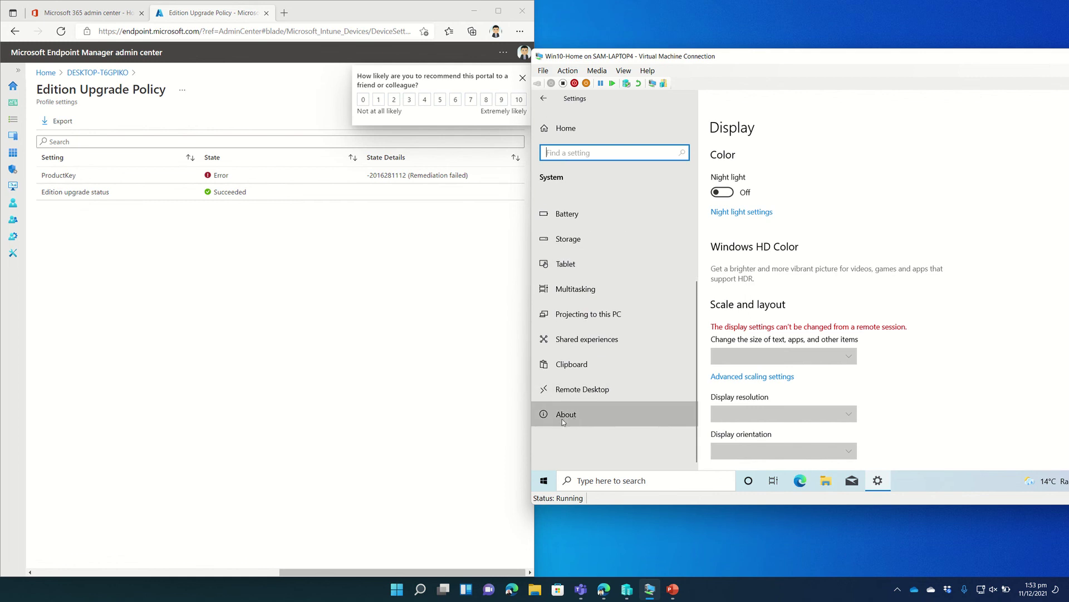
{"action": "left_click", "coordinate": [563, 419]}
{"action": "scroll", "coordinate": [827, 369], "scroll_direction": "down", "scroll_amount": 2}
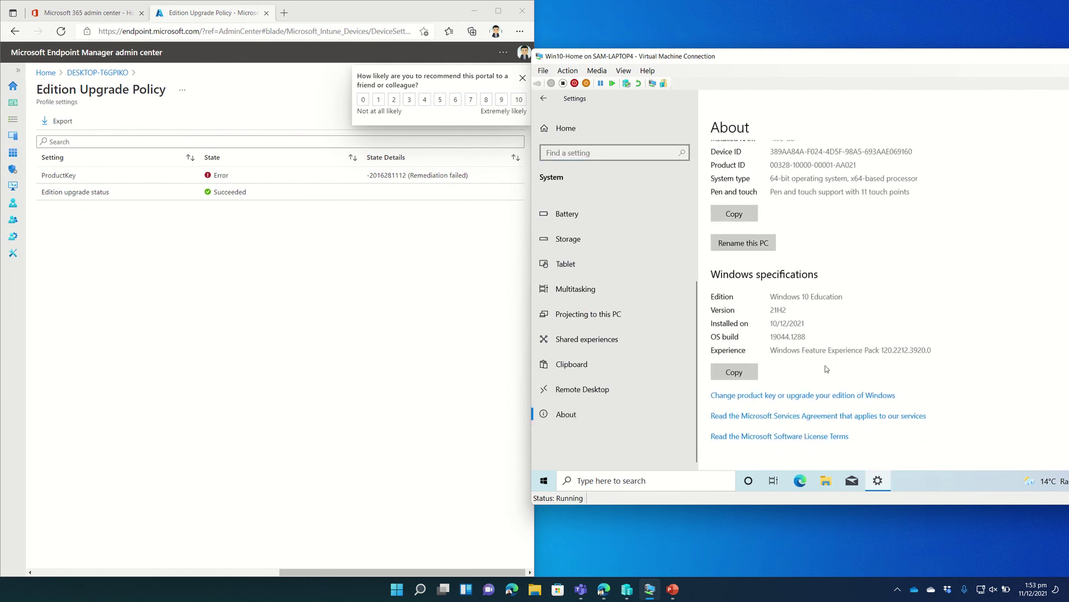